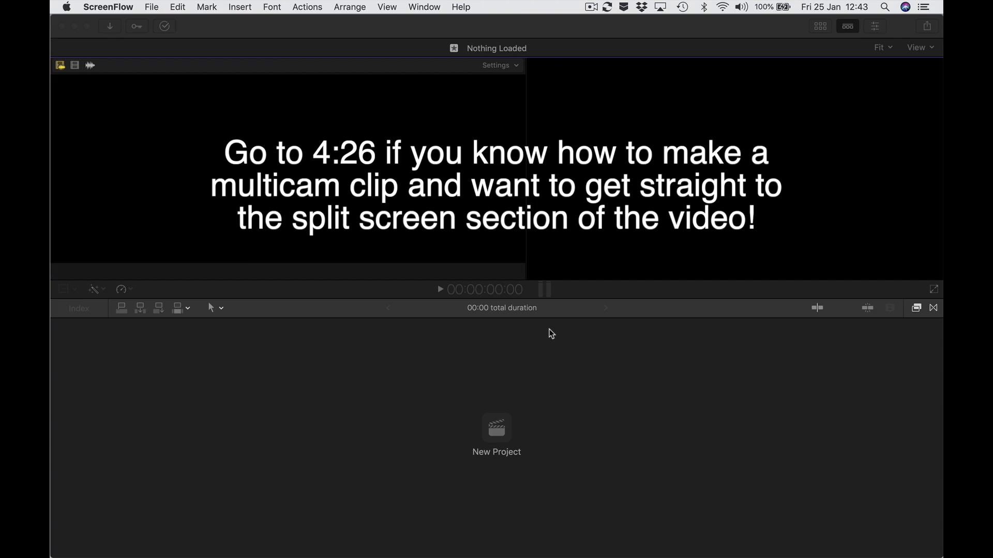
Make the empty Final Cut Pro window the active application.
click(516, 365)
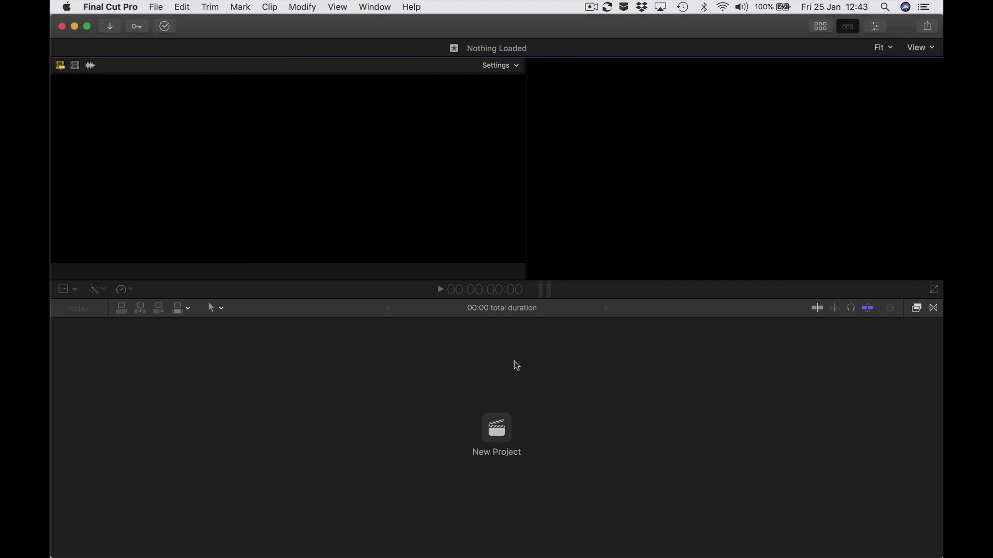
Create an event named 'Split Screen Multi Cam' along with a new Untitled Project.
key(alt+n)
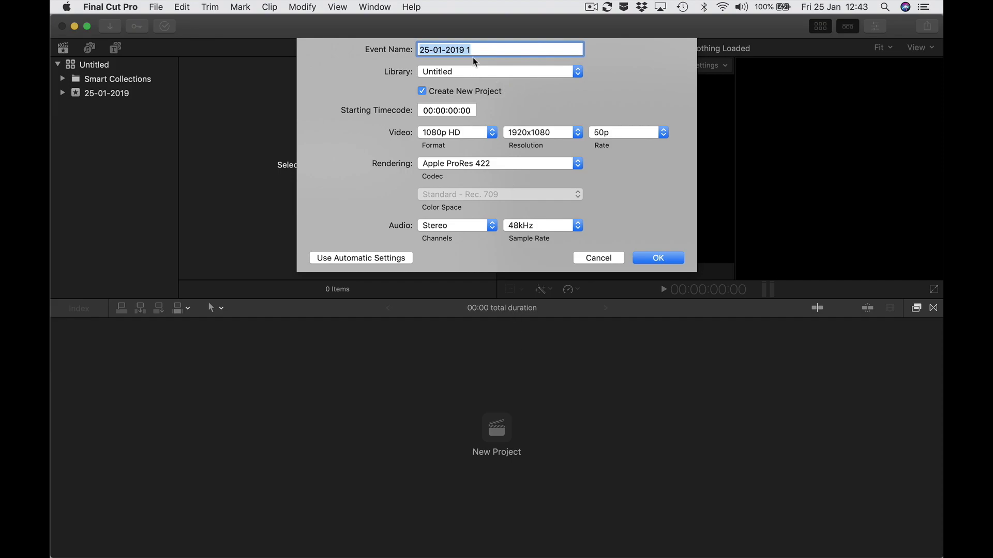
key(BackSpace)
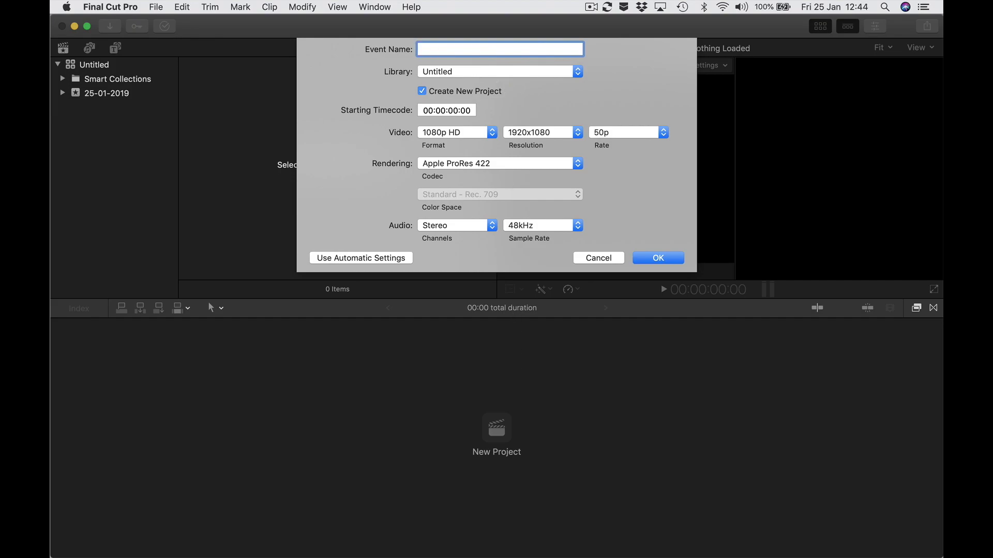
text(Split Screen Multi Cam)
click(655, 259)
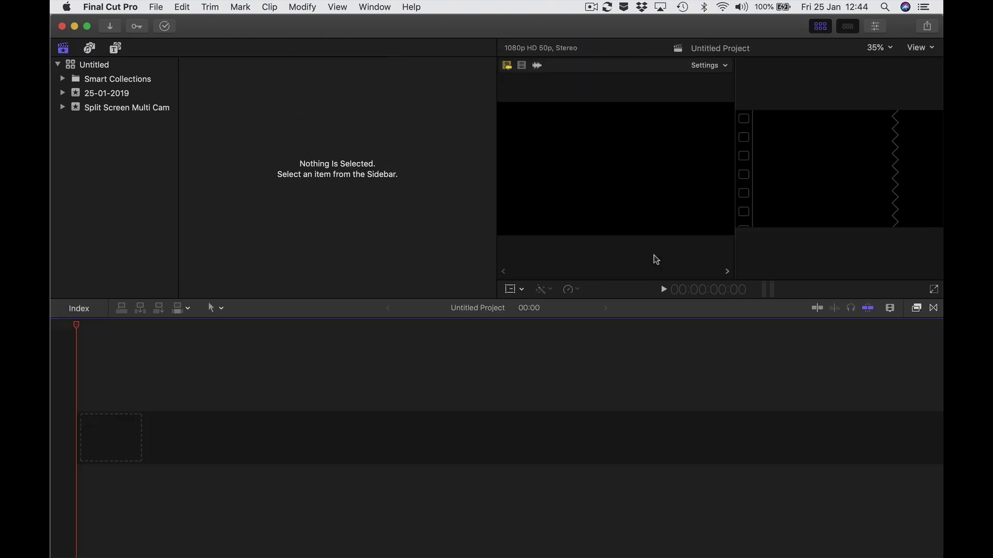
Select the Split Screen Multi Cam event in the Libraries sidebar.
click(133, 112)
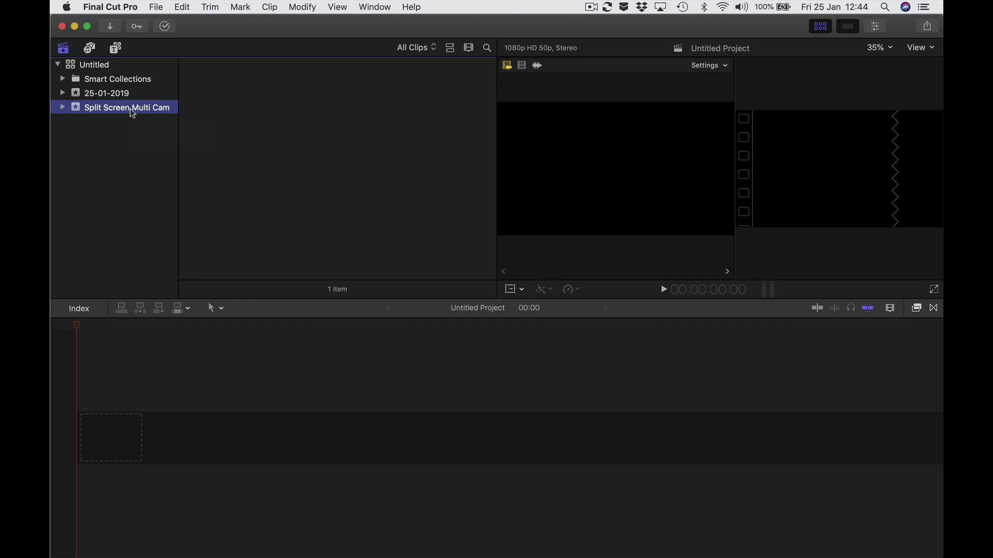
Import Clip #1 from the first CAM_SD card, then eject the card.
key(super+i)
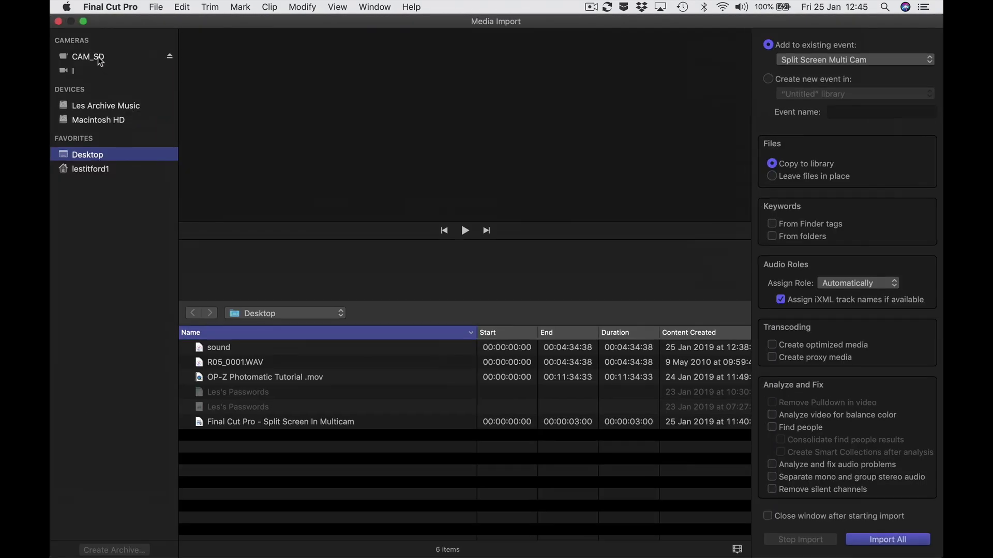
click(87, 57)
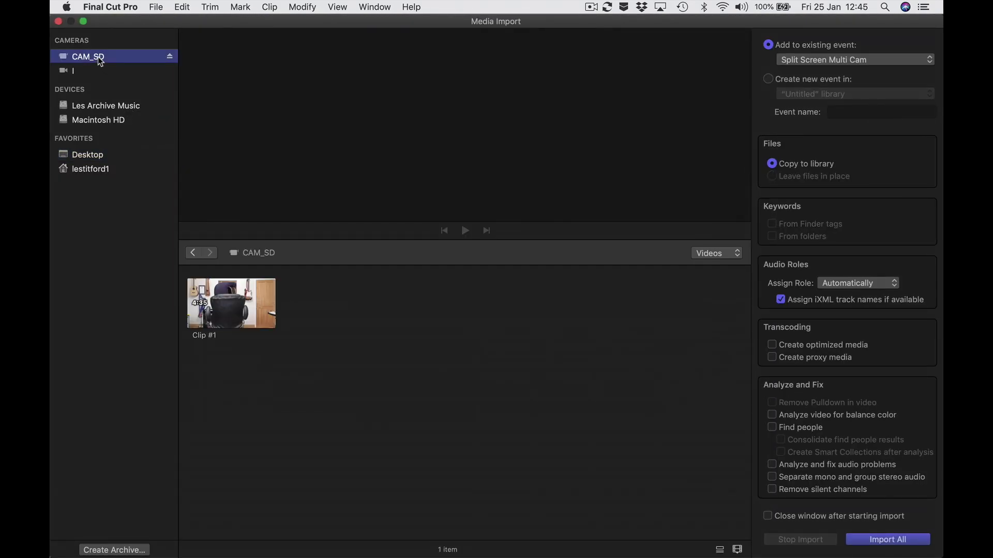
click(235, 313)
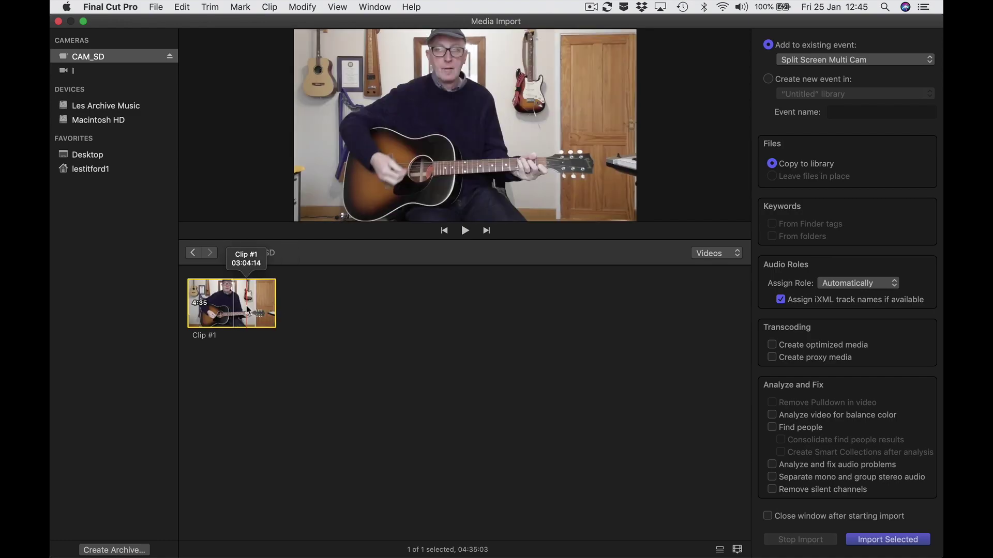
click(890, 539)
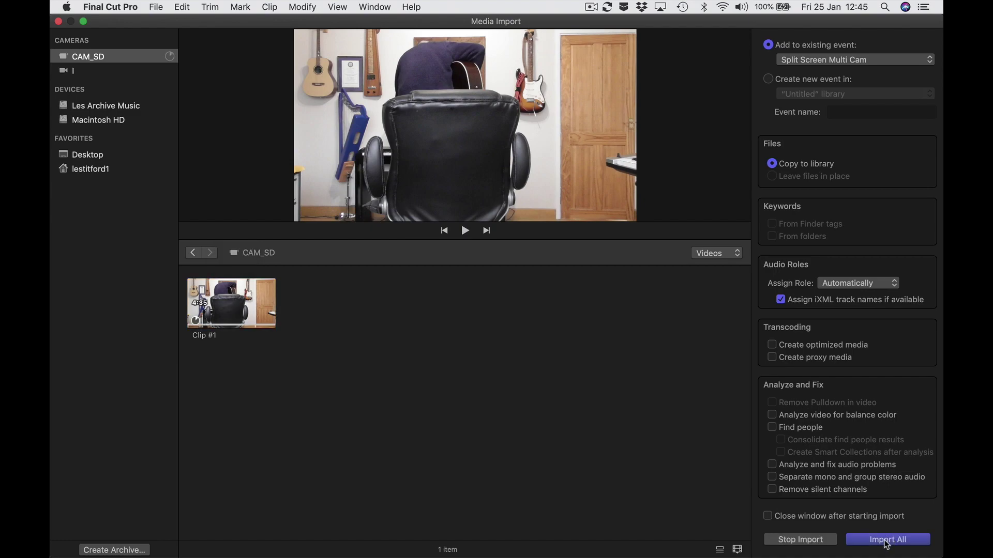
click(145, 60)
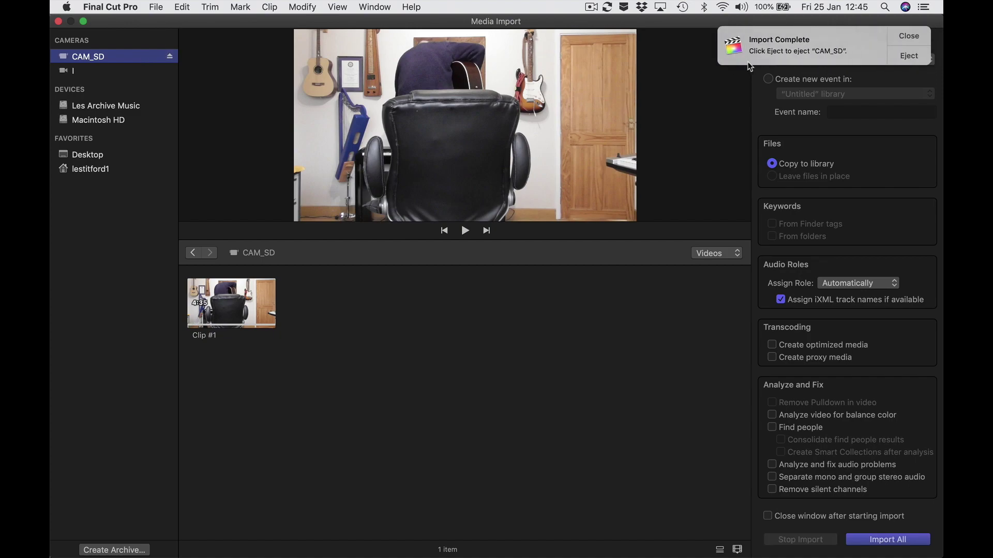
click(906, 55)
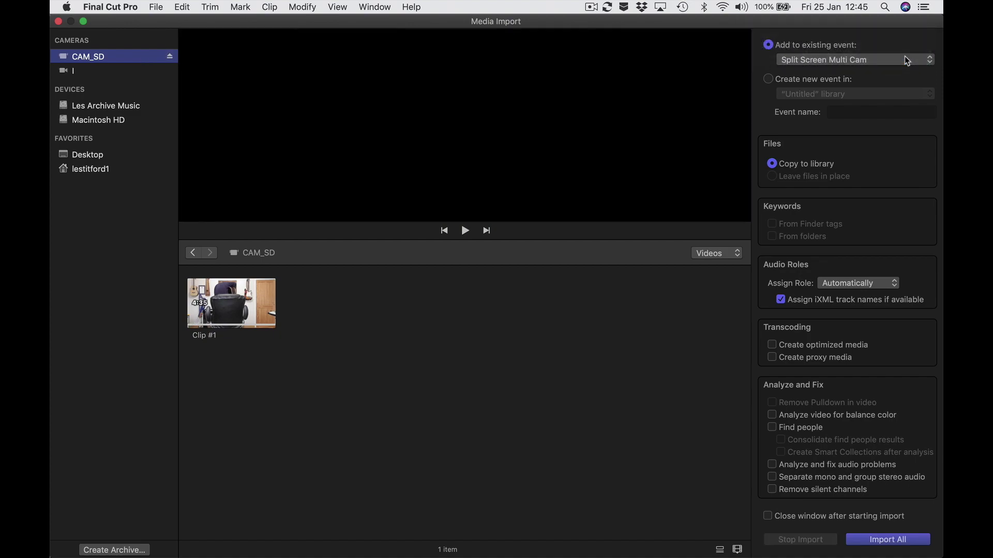
Import Clip #1 from the newly inserted CAM_SD card and eject it.
key(super+w)
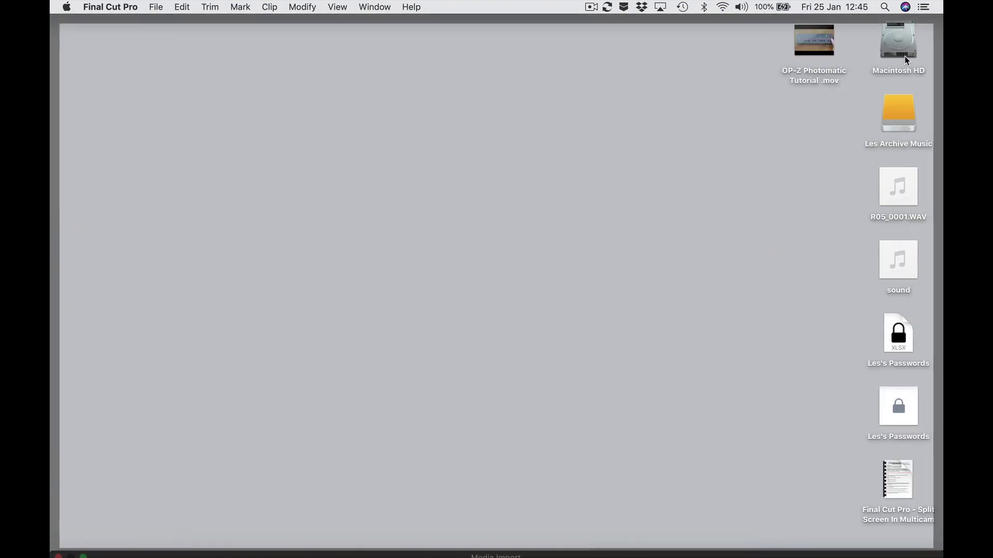
key(super+i)
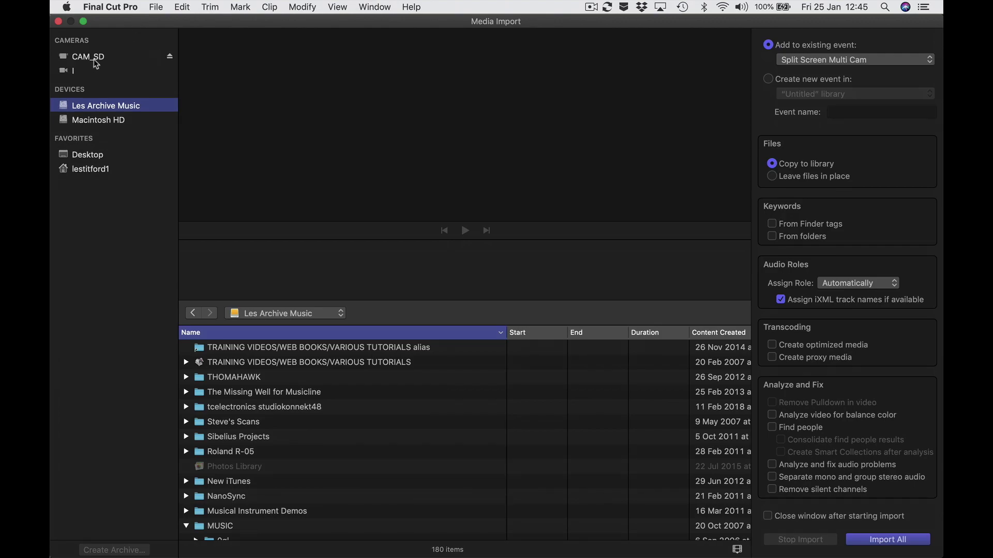
click(94, 58)
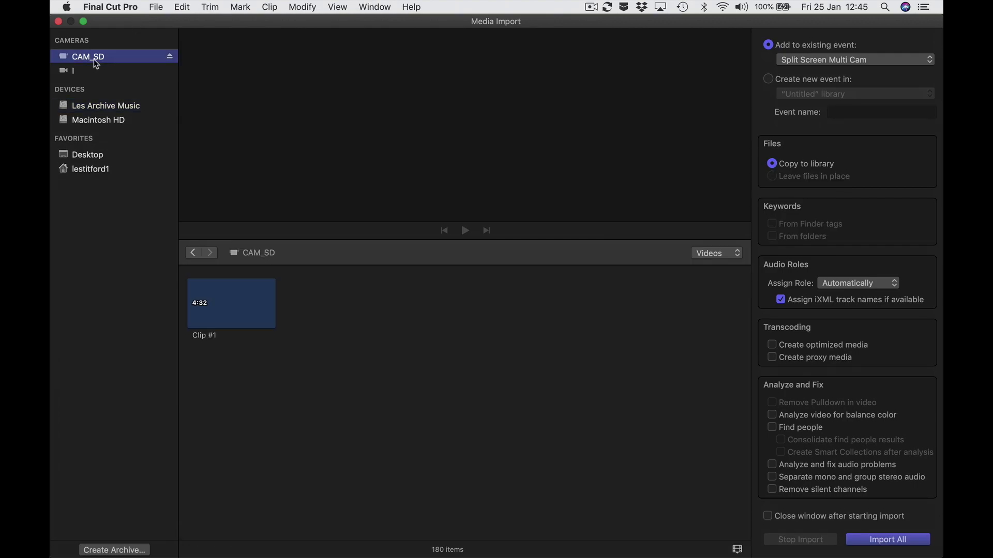
click(241, 317)
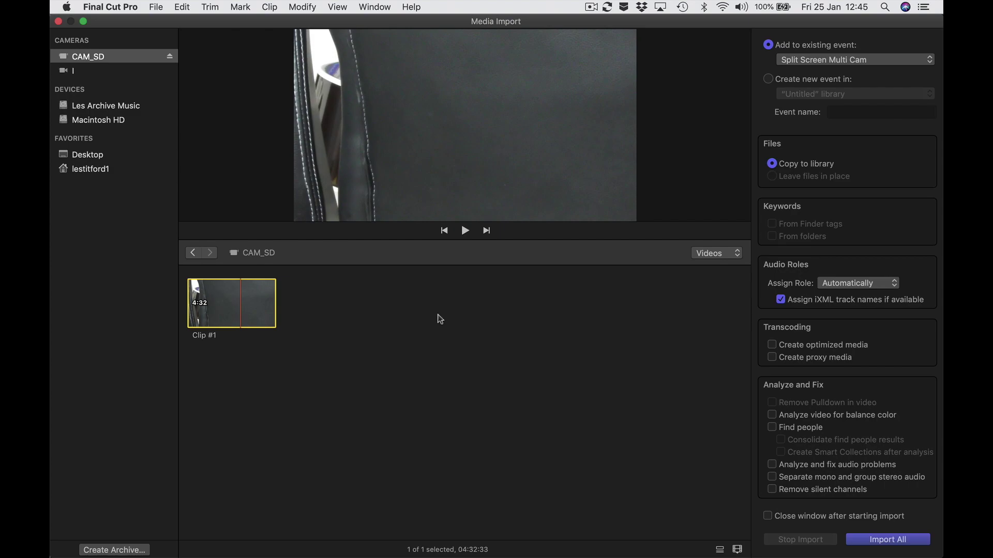
click(881, 541)
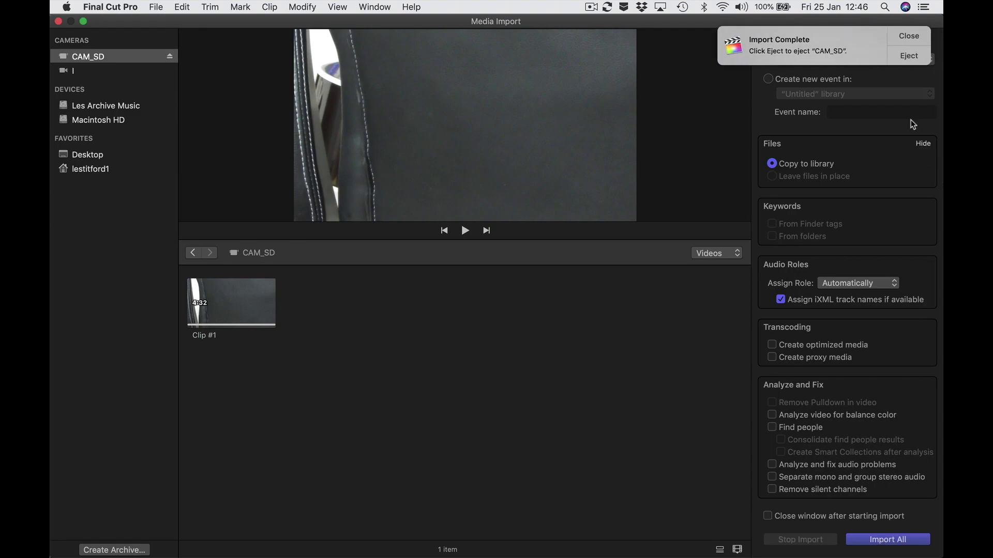
click(906, 58)
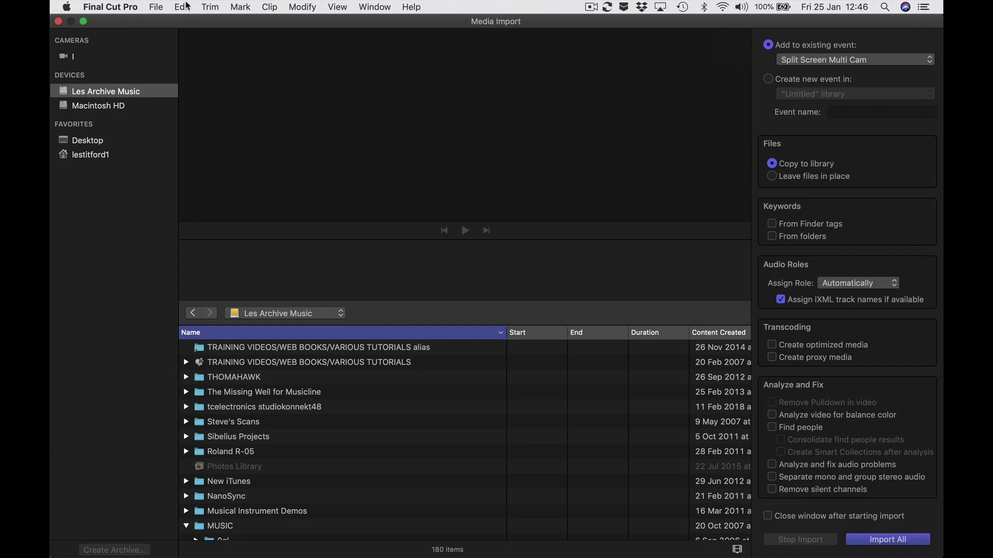
Import Clip #1 from the third CAM_SD card and eject it.
click(98, 57)
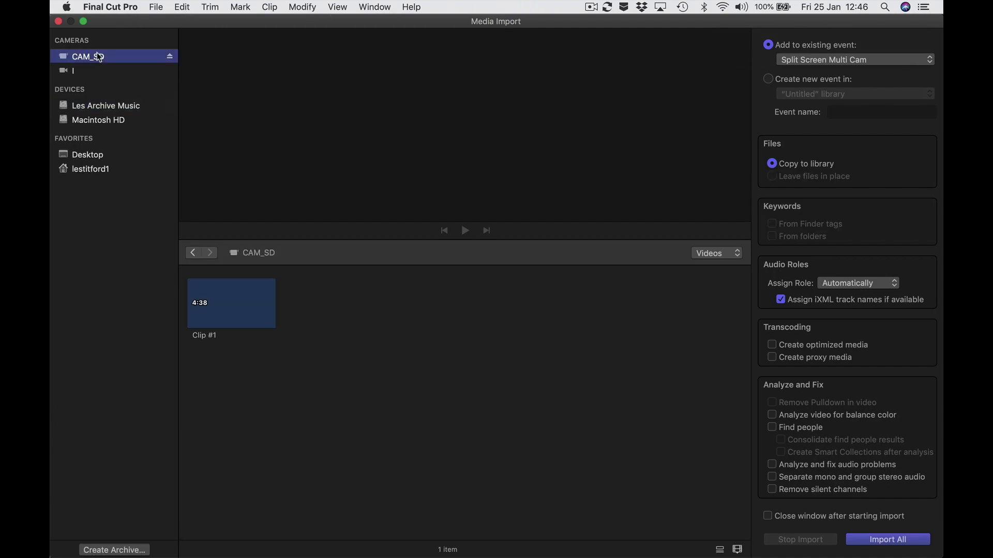
click(232, 293)
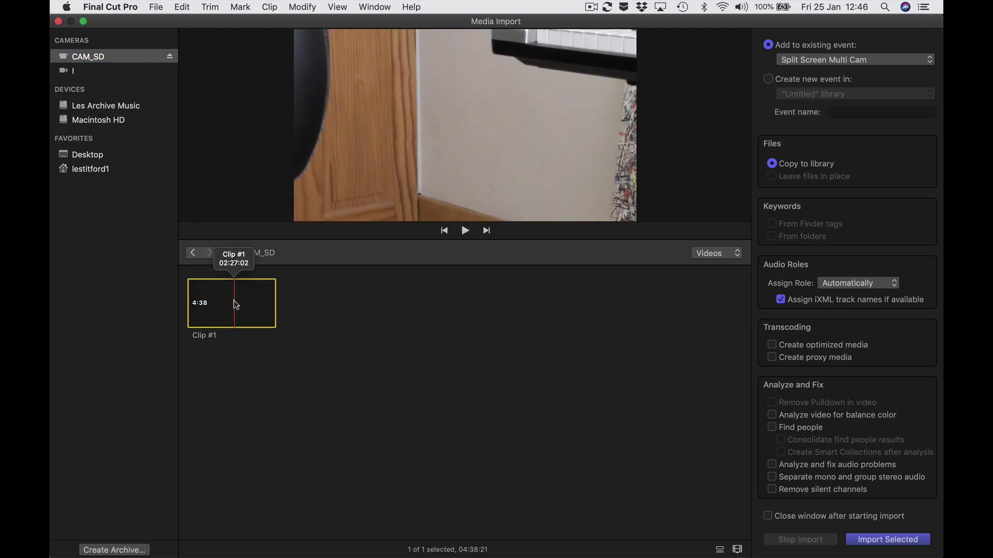
click(879, 540)
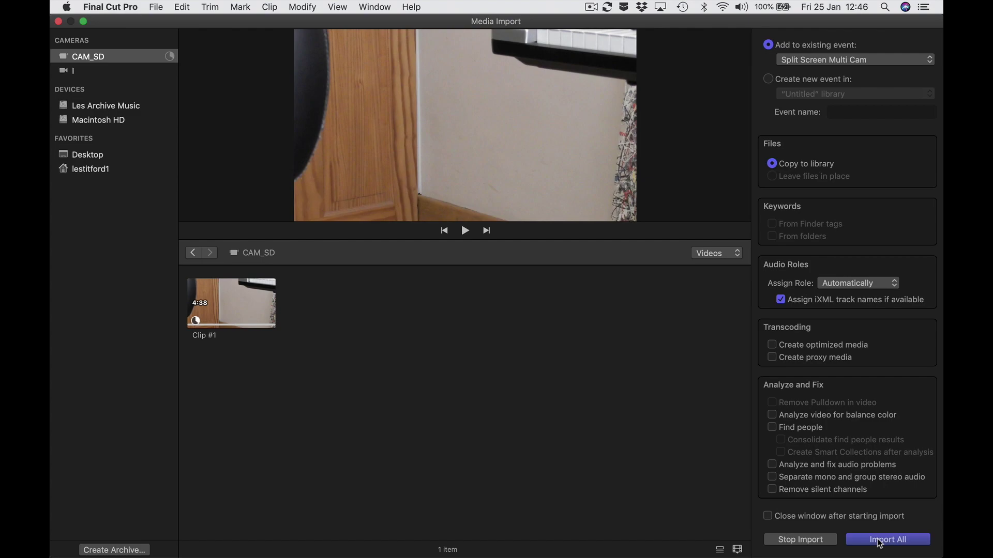
click(907, 56)
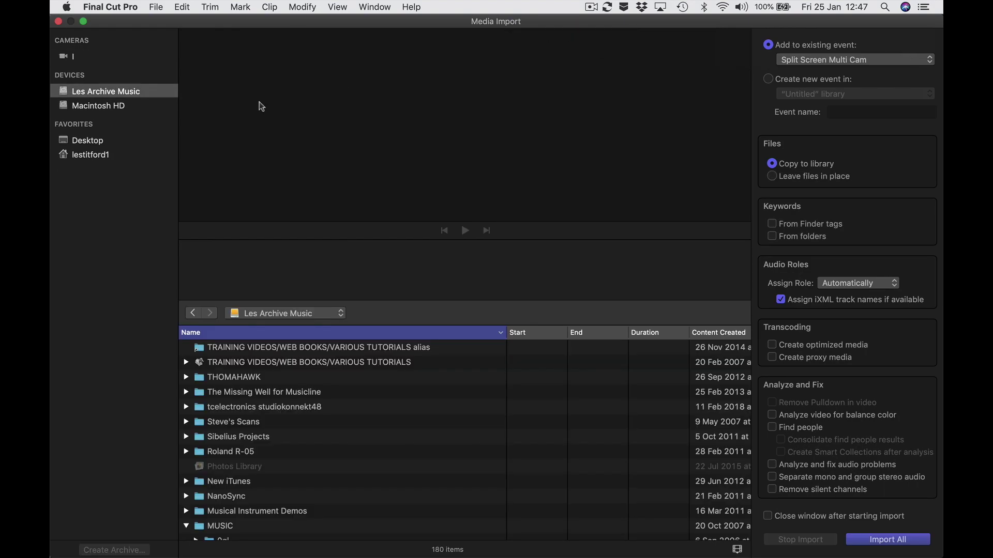
Import the 'sound' audio file from the Desktop into the event.
click(99, 143)
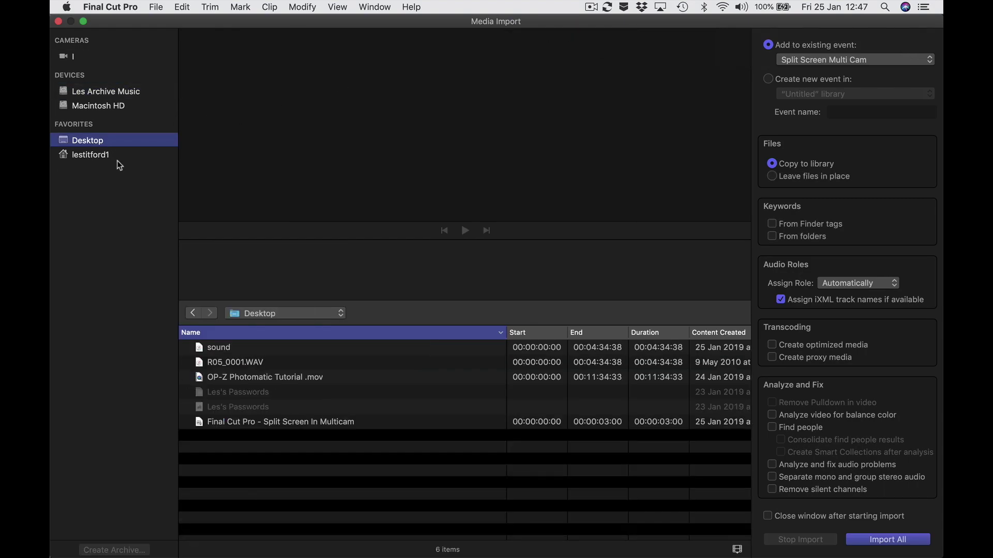
click(223, 351)
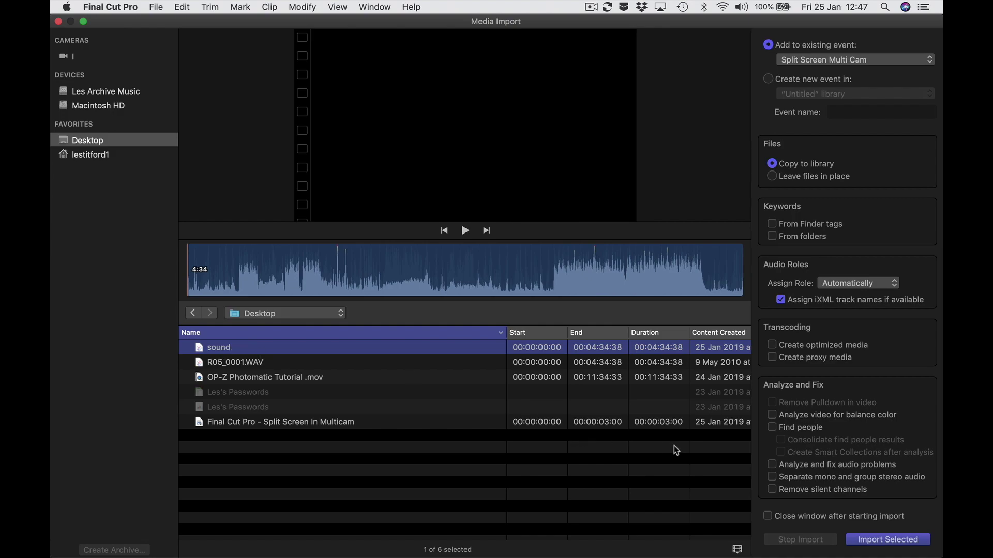
click(871, 543)
click(59, 23)
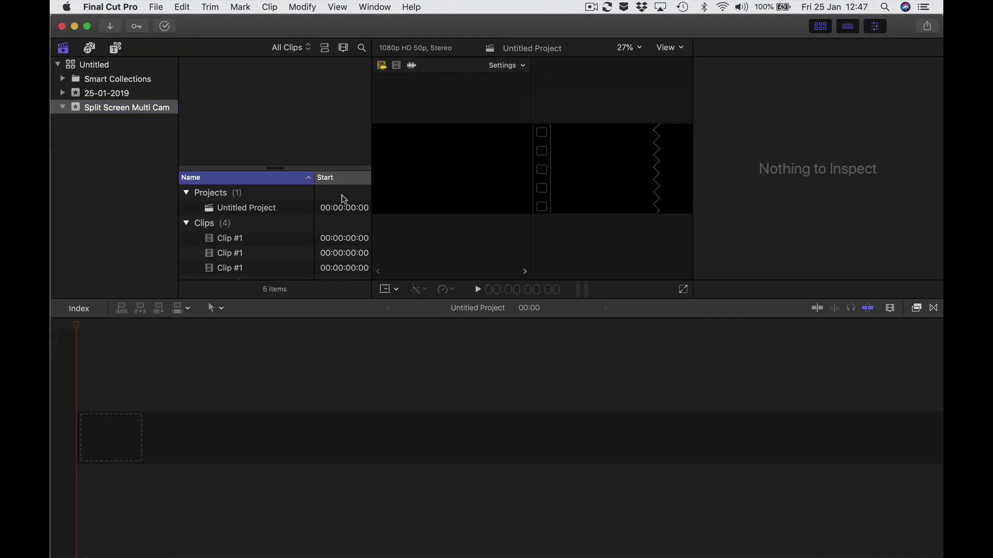
scroll(250, 244, down, 1)
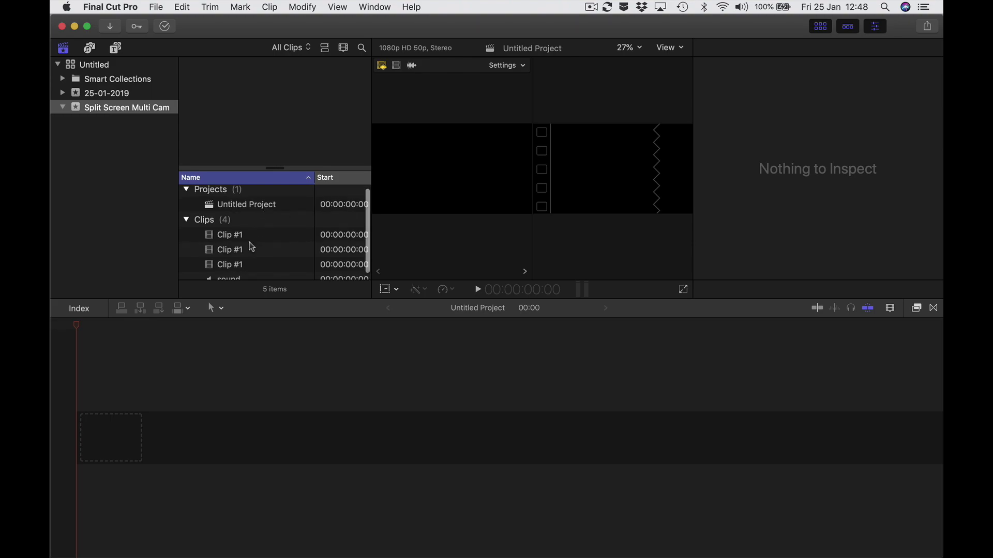
click(234, 231)
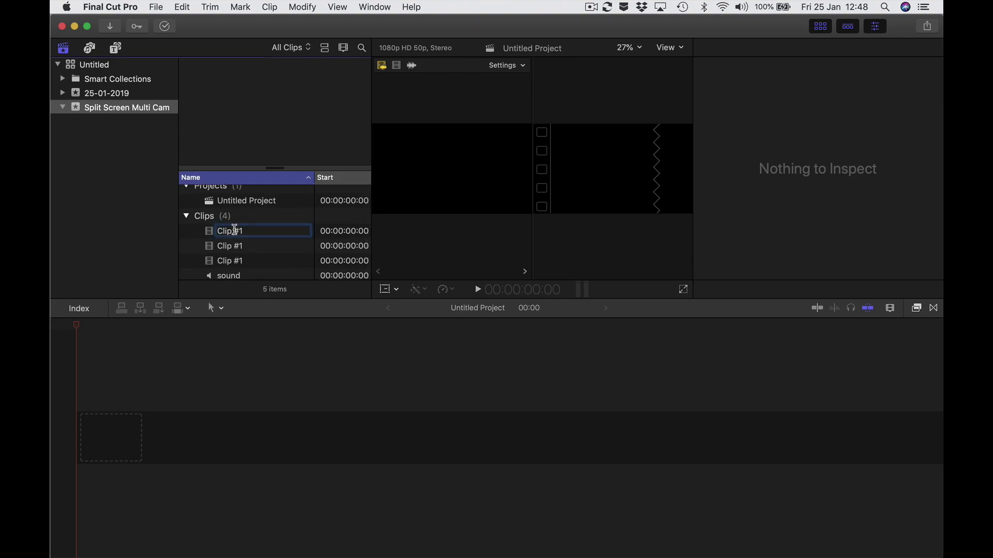
click(261, 247)
click(251, 231)
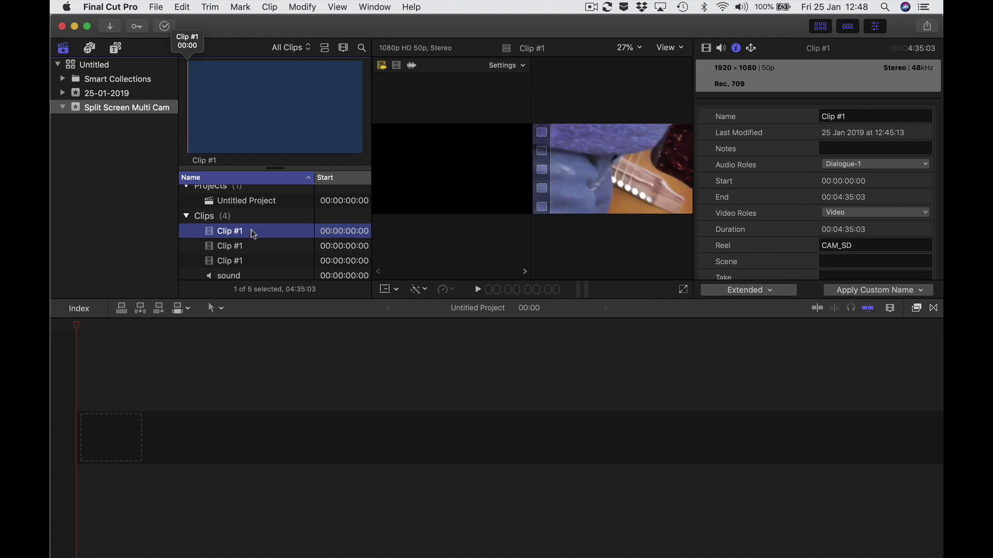
click(253, 246)
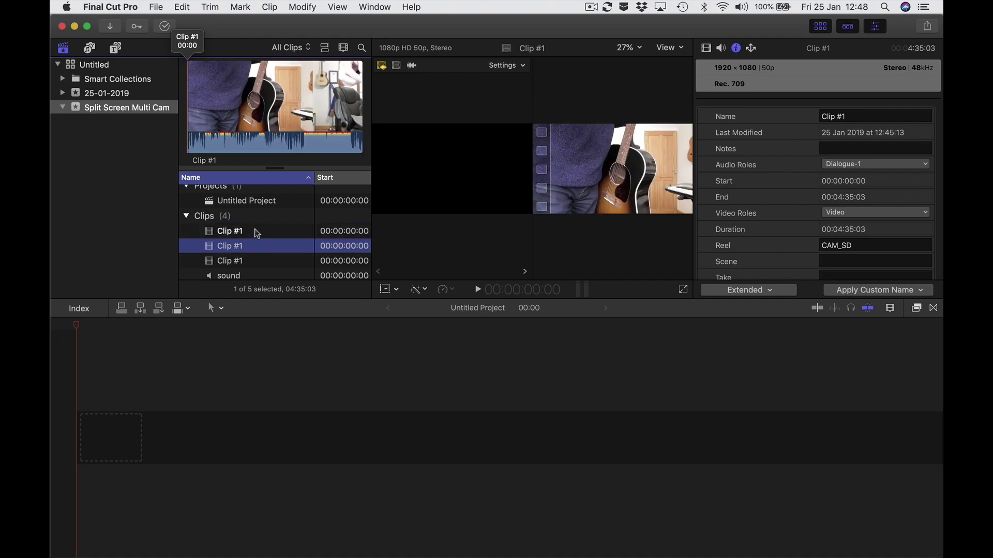
click(257, 232)
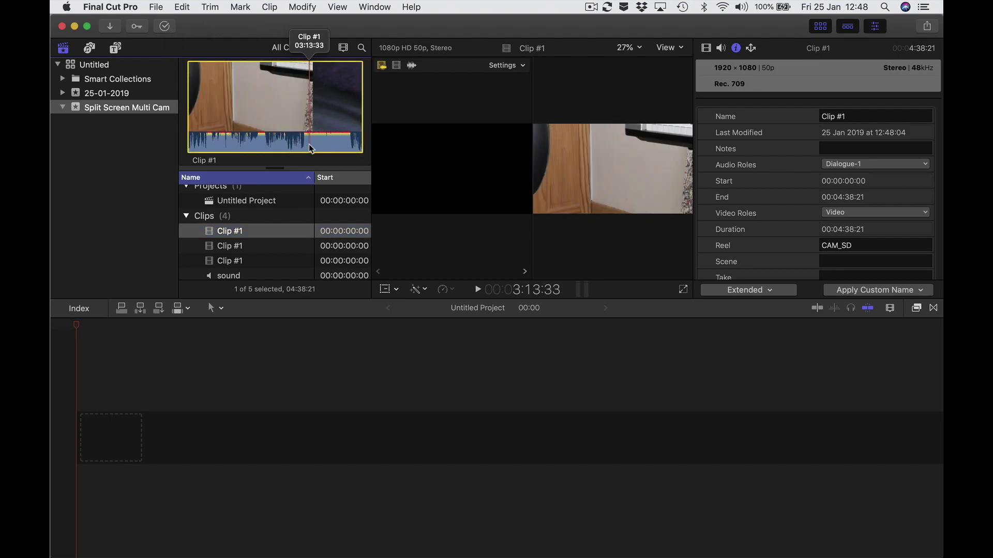
drag(309, 143, 355, 144)
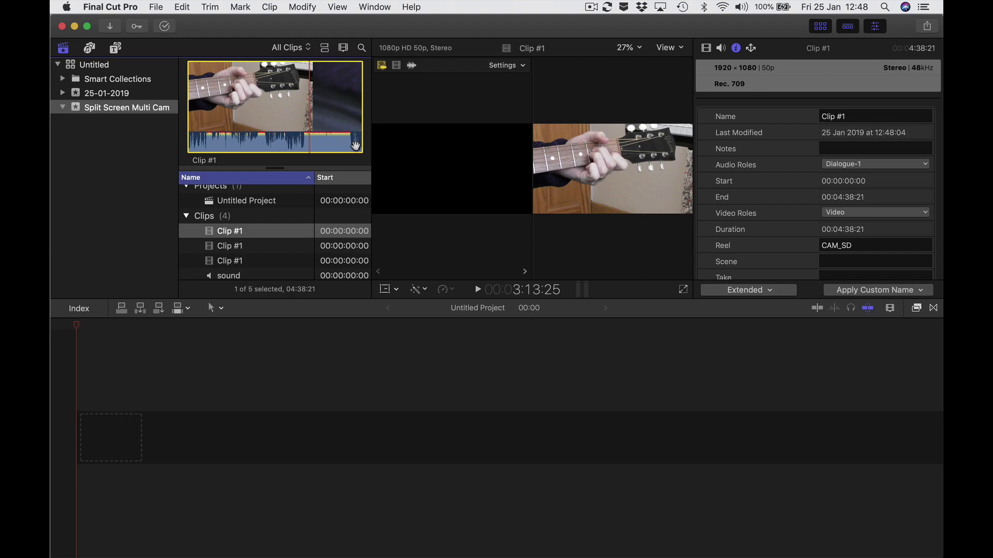
drag(355, 145, 326, 169)
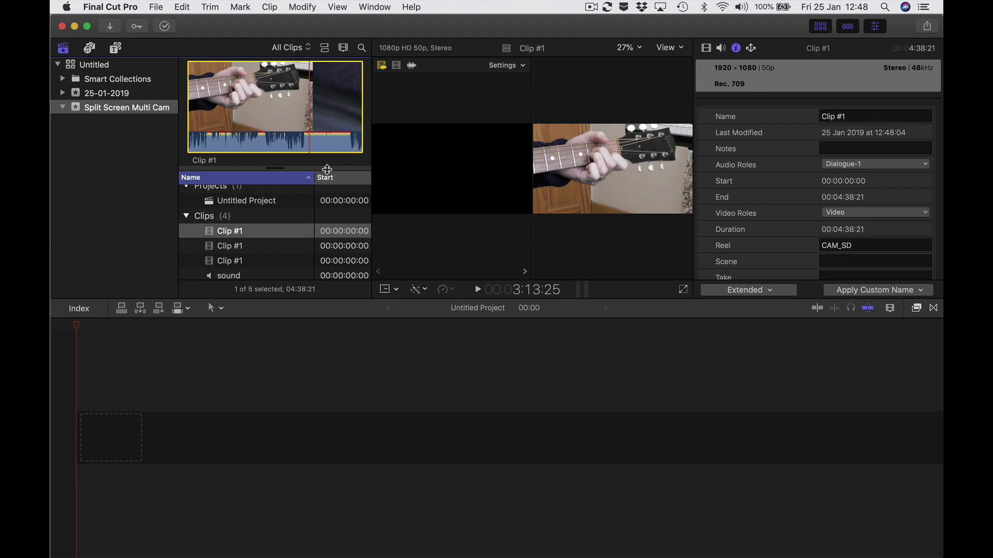
click(255, 245)
click(317, 145)
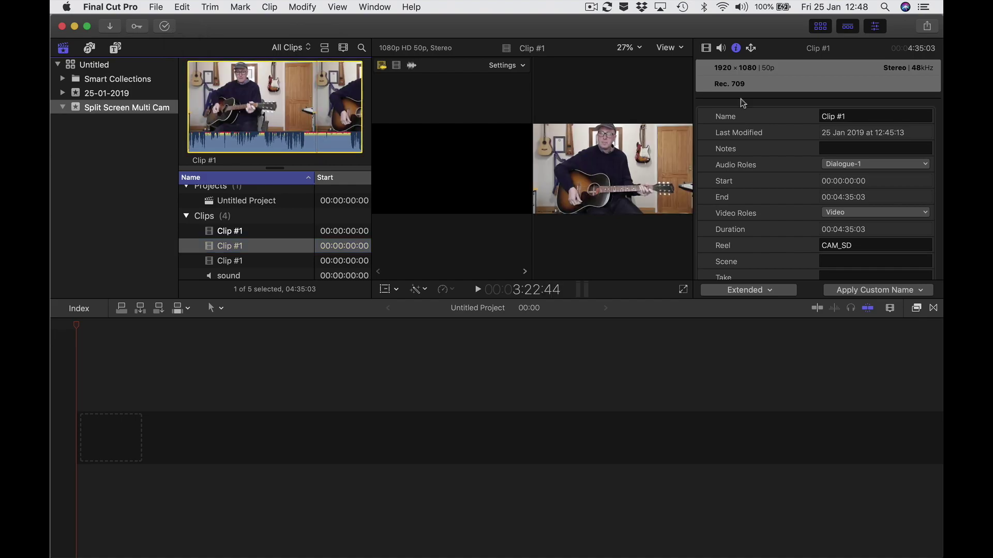
Name the wide shot's camera Main and the first Clip #1's camera Camera 2.
scroll(796, 135, down, 5)
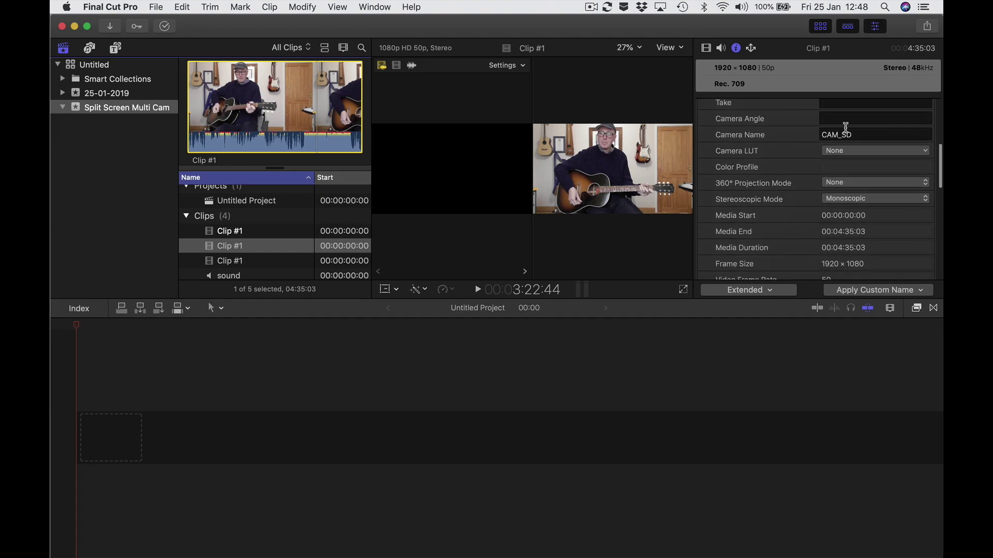
click(850, 135)
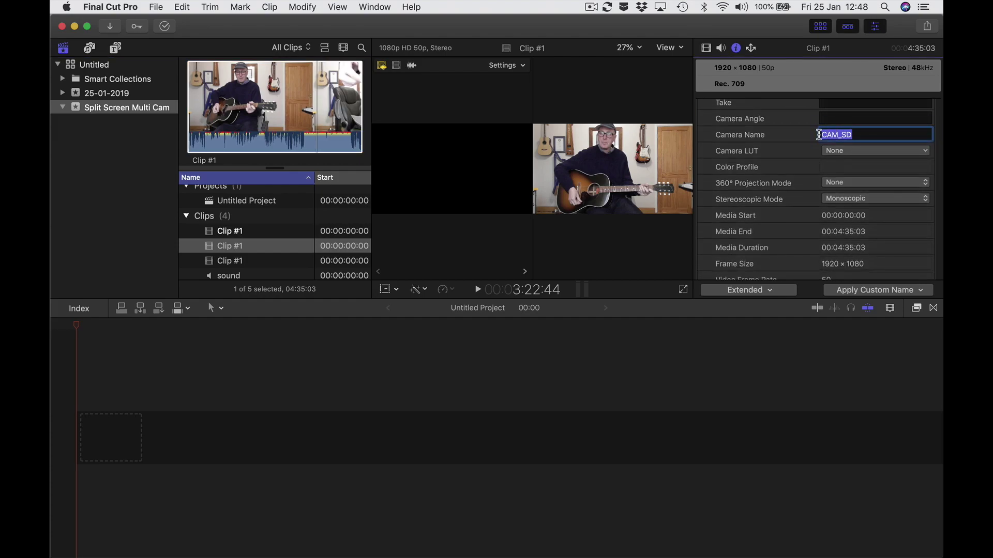
text(Main)
click(240, 232)
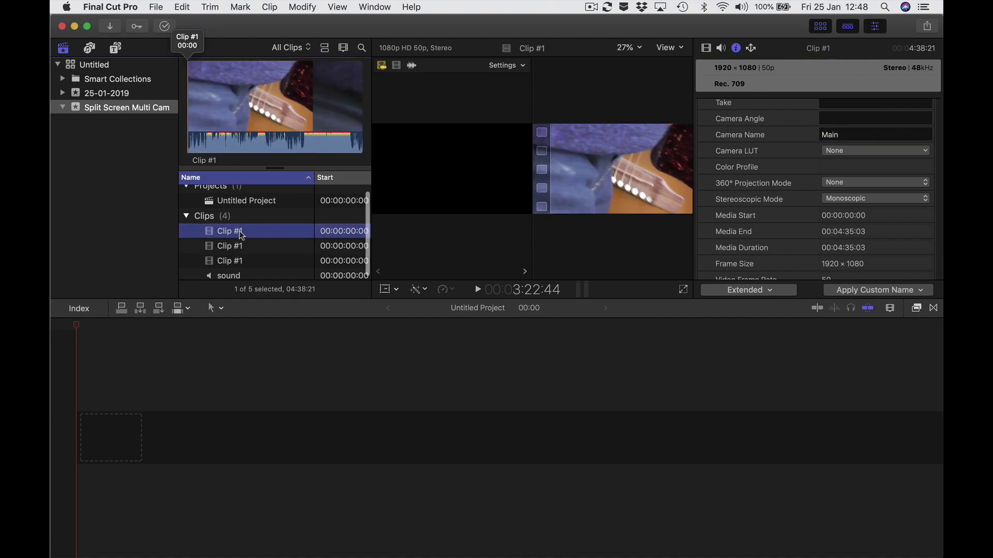
click(288, 143)
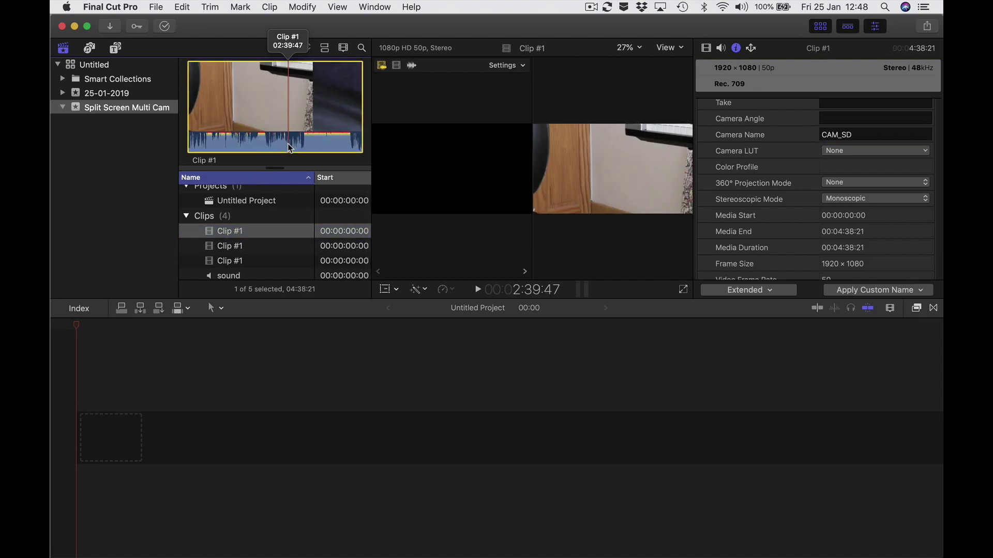
click(326, 146)
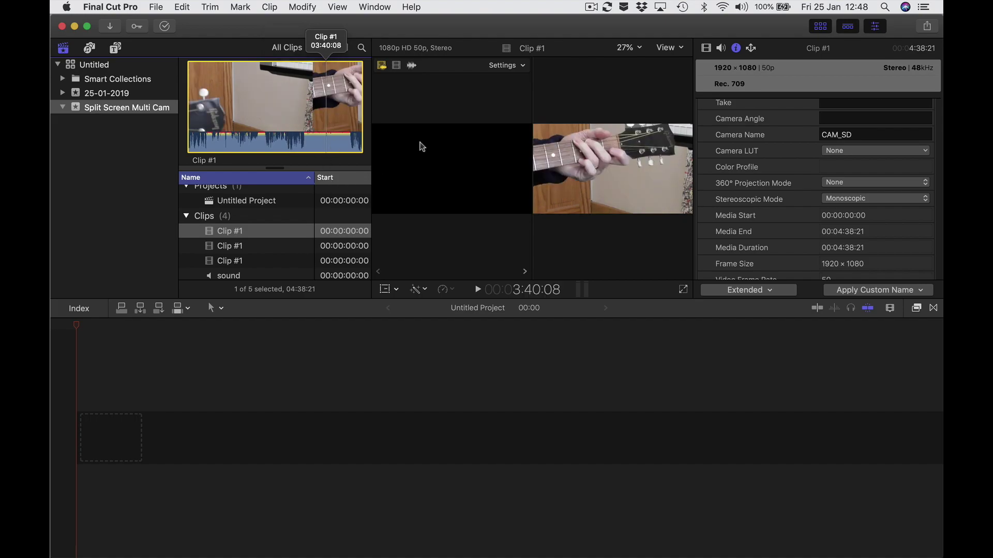
click(861, 135)
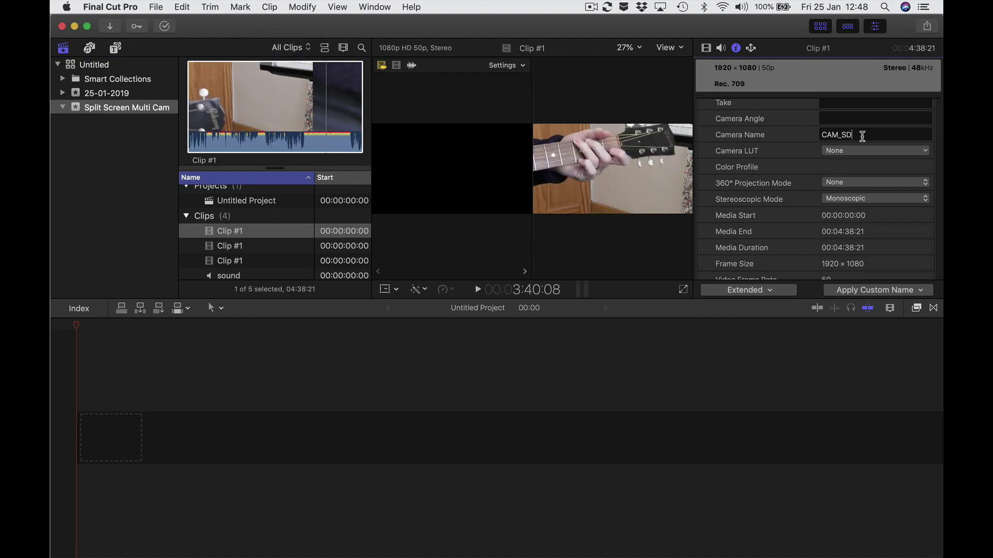
text(Ca)
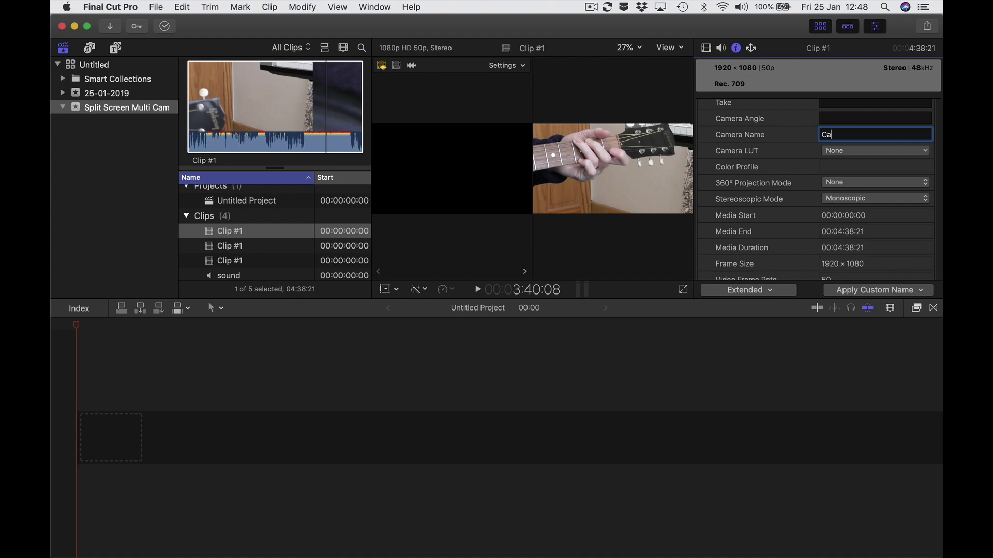
text(mera 2)
key(Return)
Rename the third Clip #1's camera name to Camera 3.
click(258, 264)
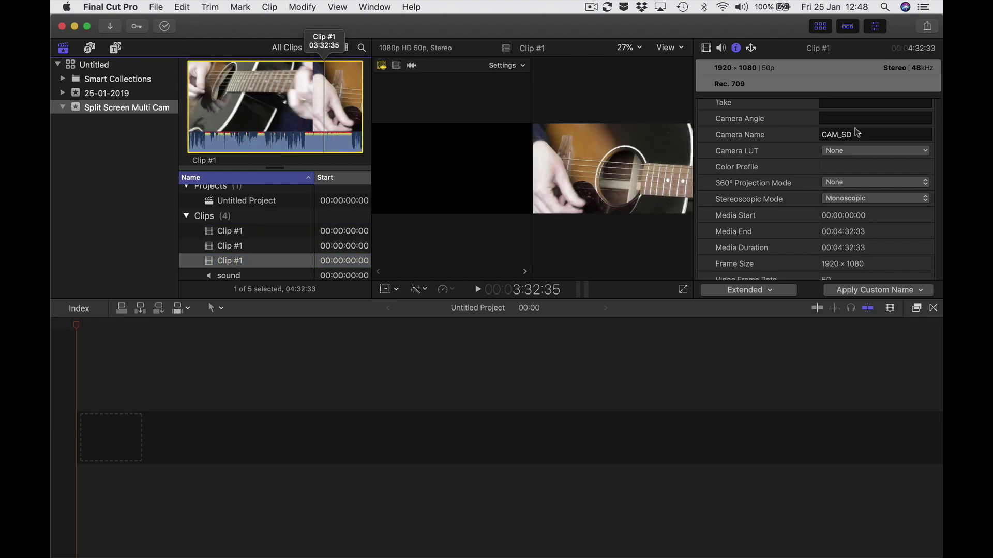
drag(854, 134, 819, 135)
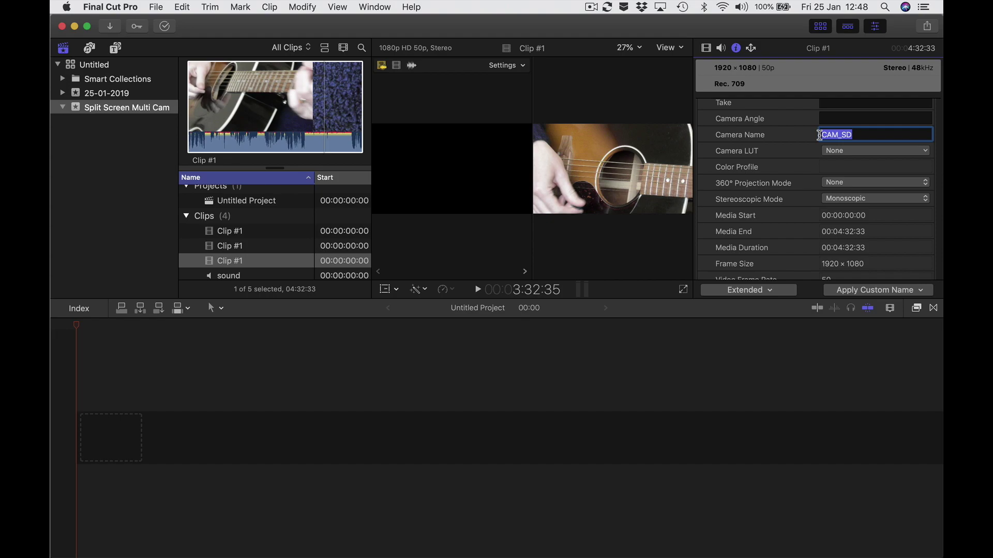
text(Camera 3)
key(Return)
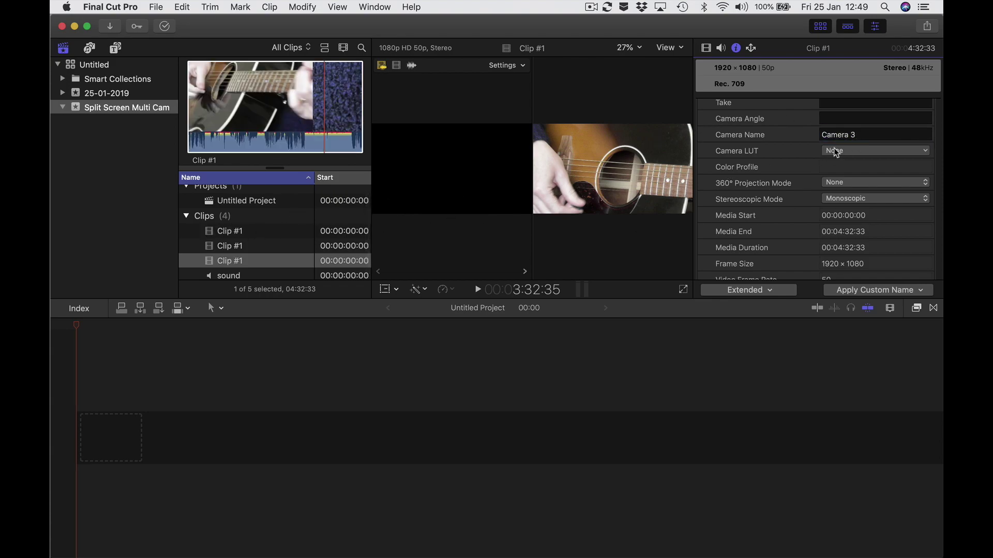
click(233, 232)
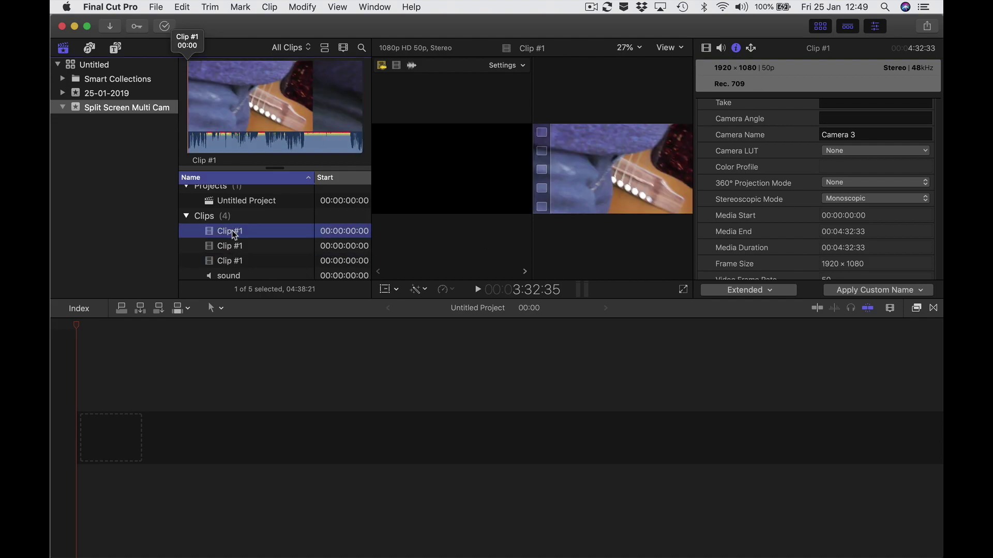
Build Untitled Multicam Clip from the Main, Camera 2, Camera 3 clips and sound.
shift+click(230, 276)
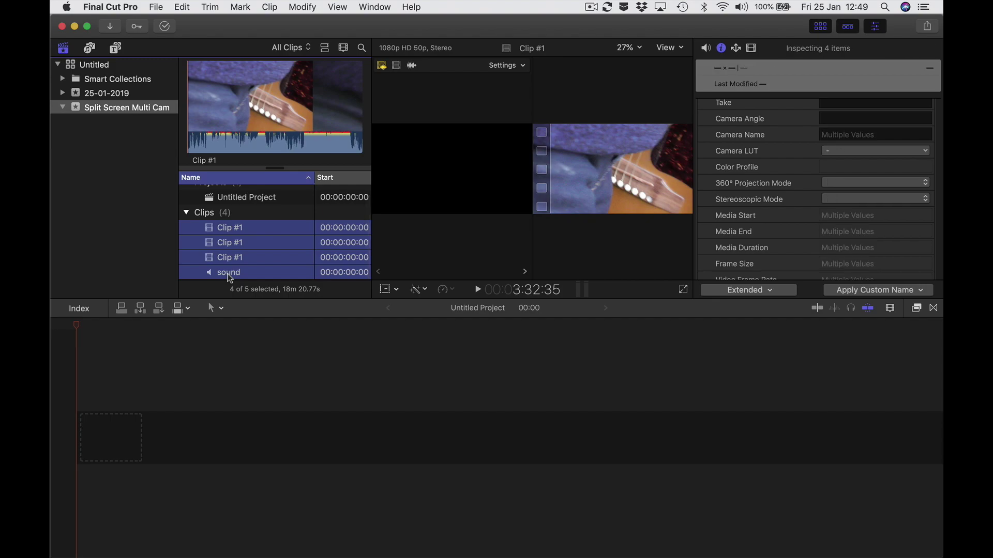
right_click(254, 245)
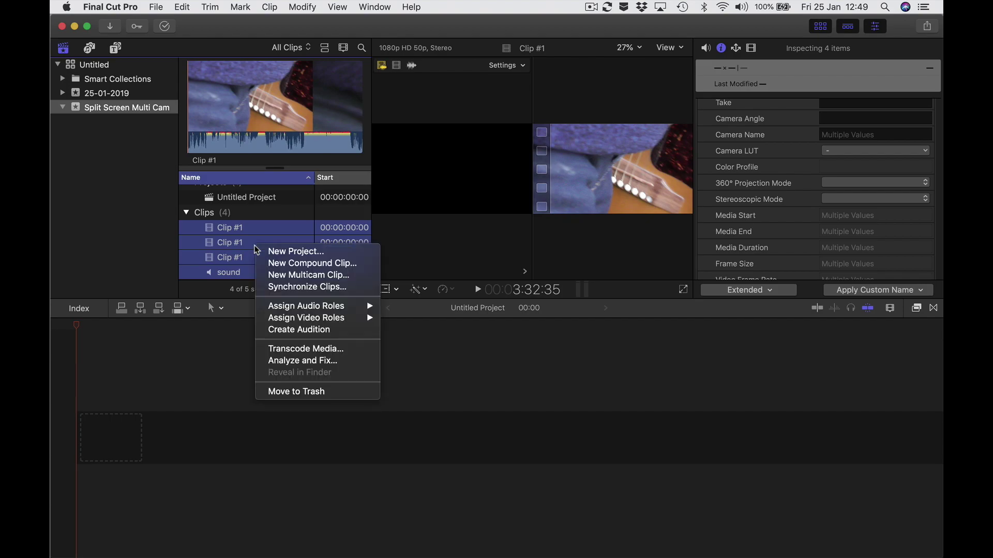
click(282, 275)
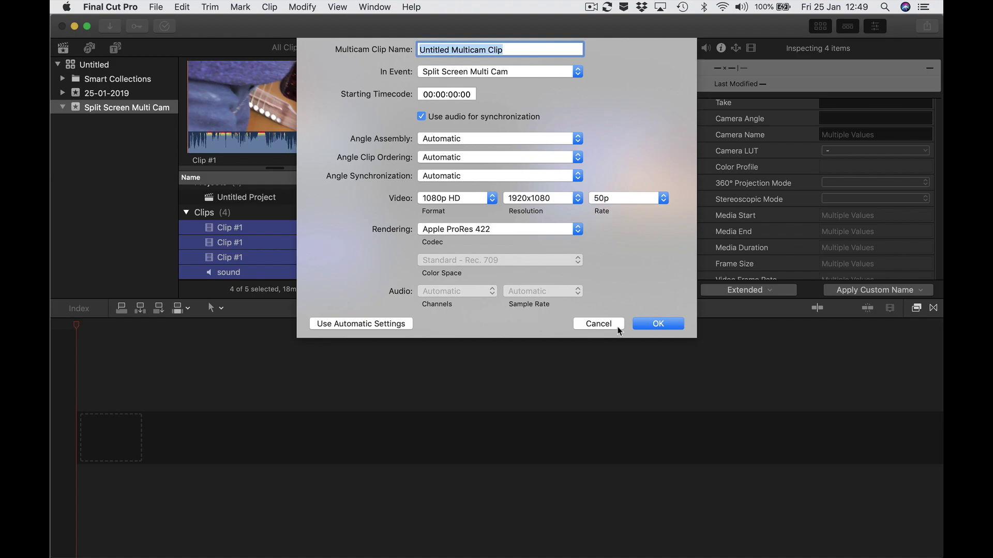
click(657, 325)
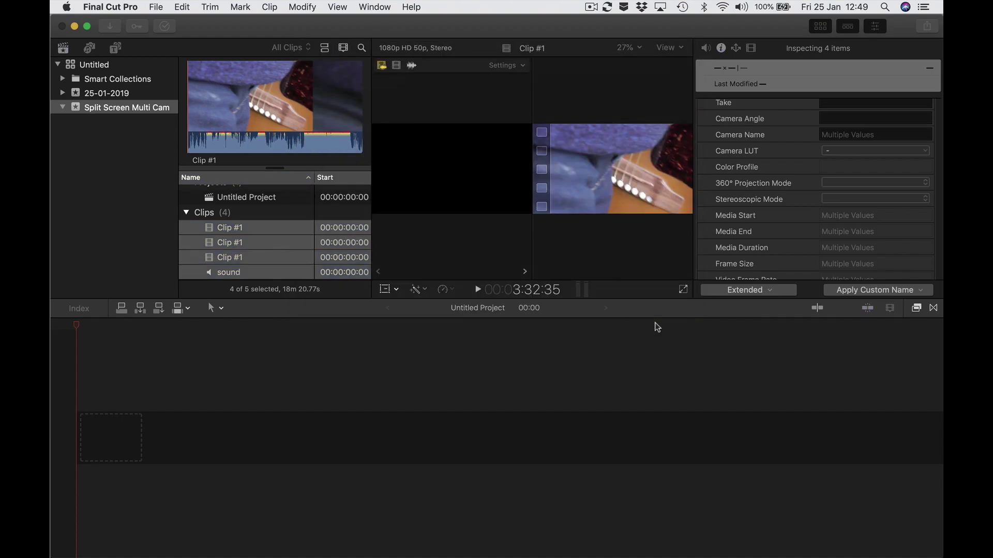
click(246, 276)
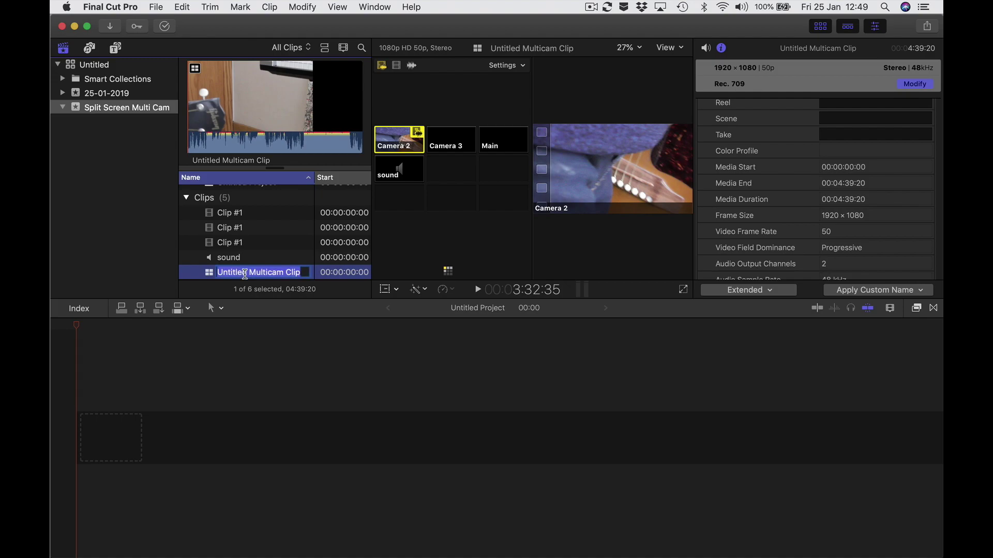
Place Untitled Multicam Clip in the timeline and stack a duplicate above it.
click(200, 276)
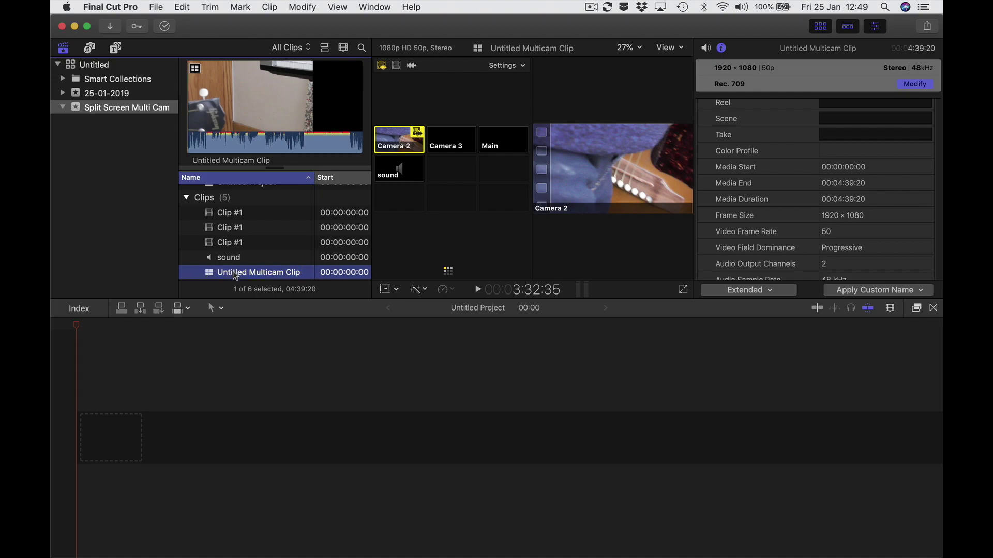
drag(233, 272, 231, 436)
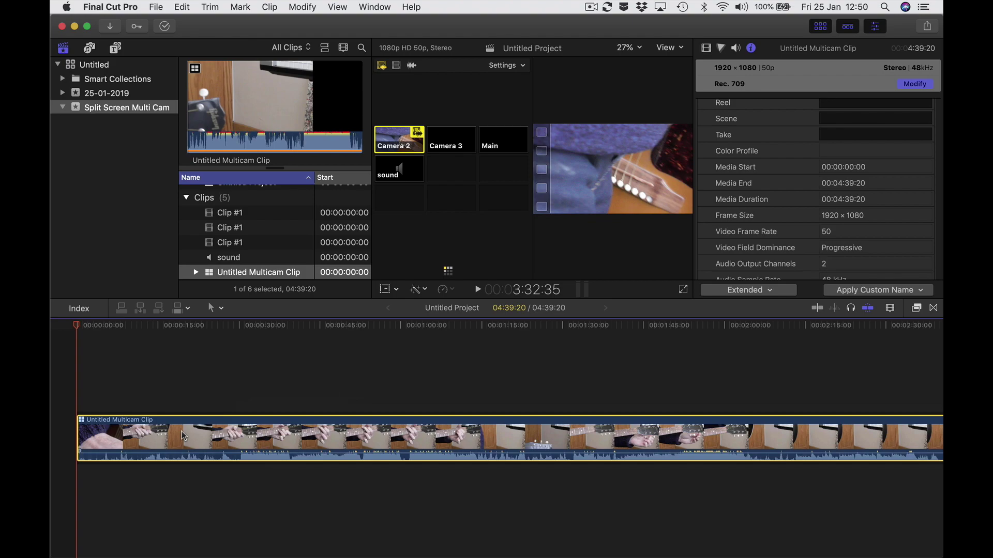
drag(184, 436, 192, 384)
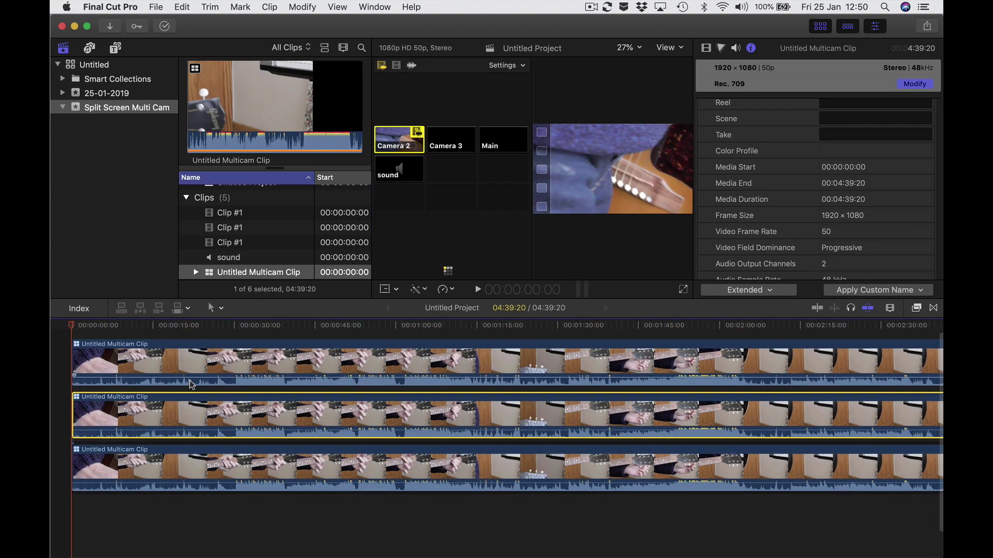
click(421, 368)
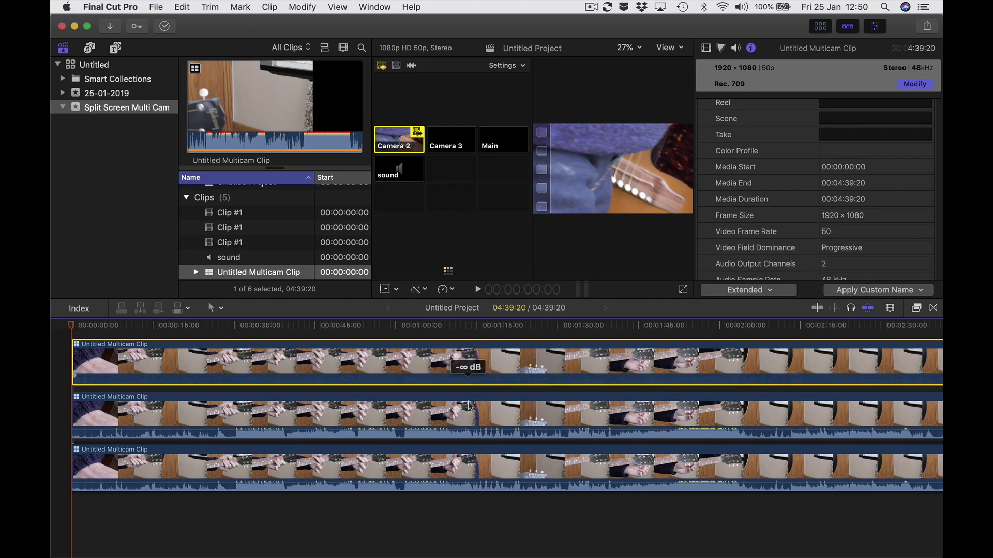
Drop the second stacked multicam copy's volume to silence its audio.
click(470, 424)
drag(470, 431, 470, 454)
click(448, 484)
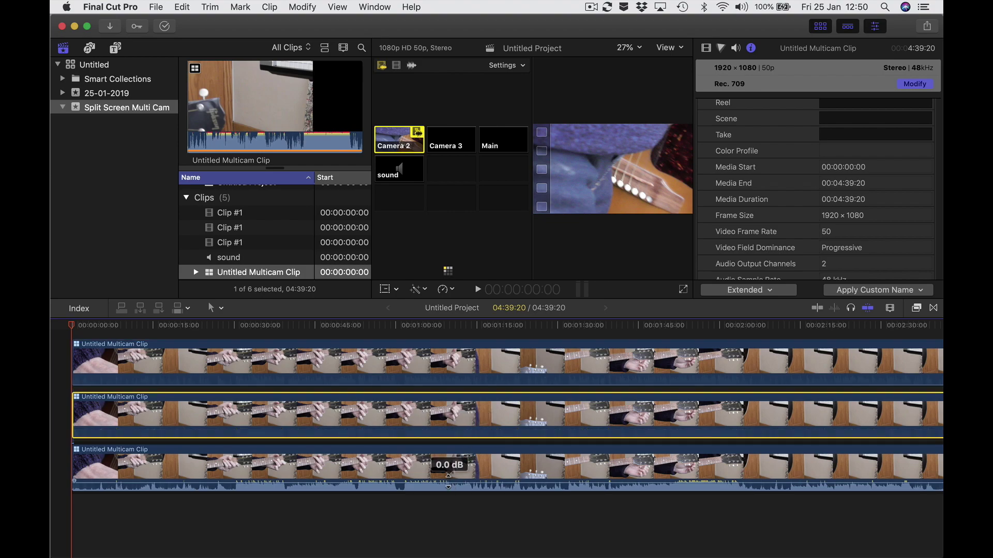
Set the multicam clips' Active Audio Angle to sound.
right_click(421, 472)
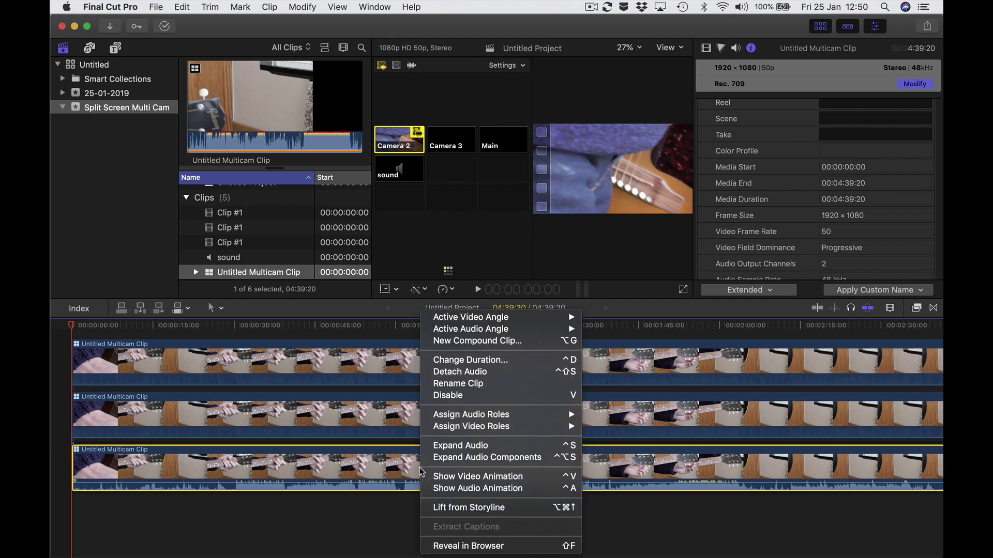
mouse_move(516, 334)
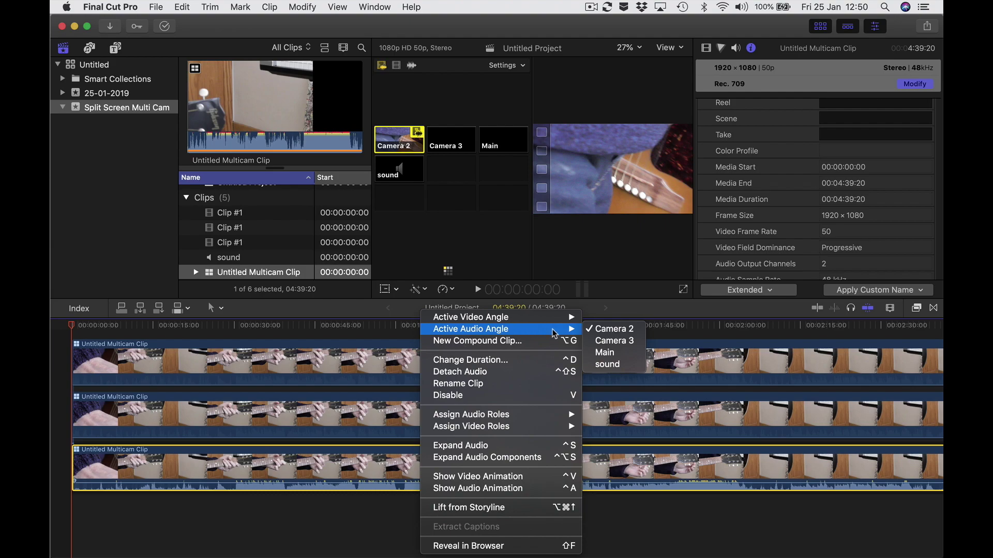
click(609, 365)
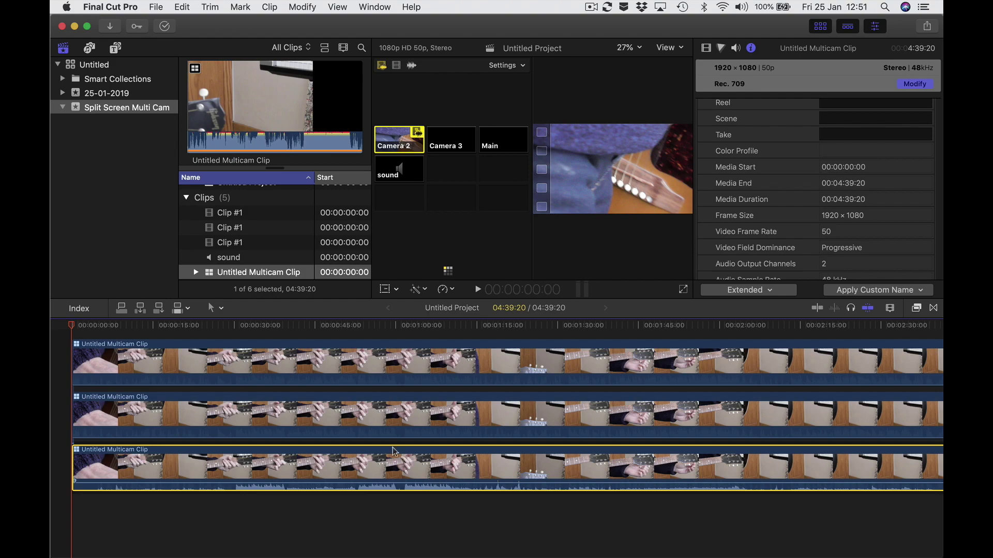
Apply the Les Default workspace from the Window > Workspaces menu.
click(375, 7)
mouse_move(403, 103)
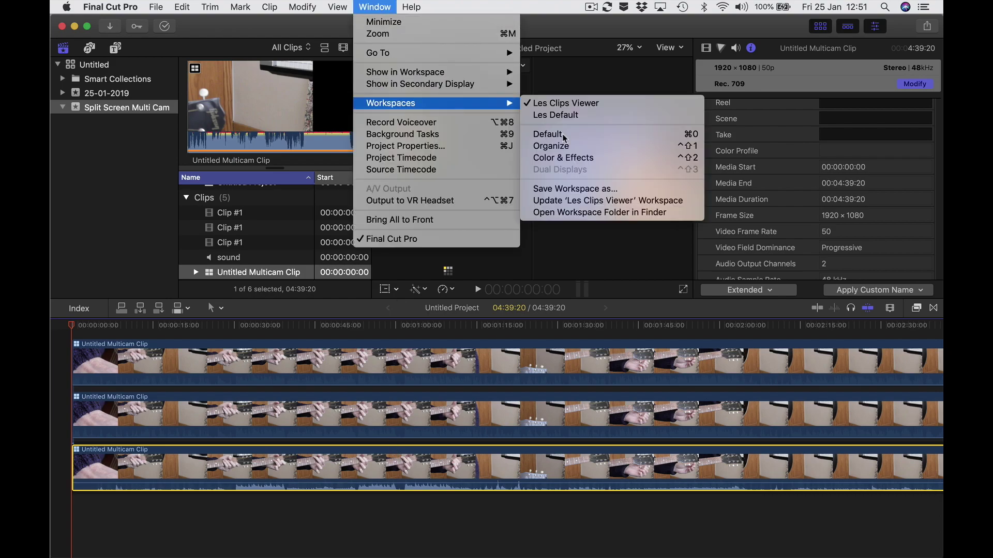
click(597, 116)
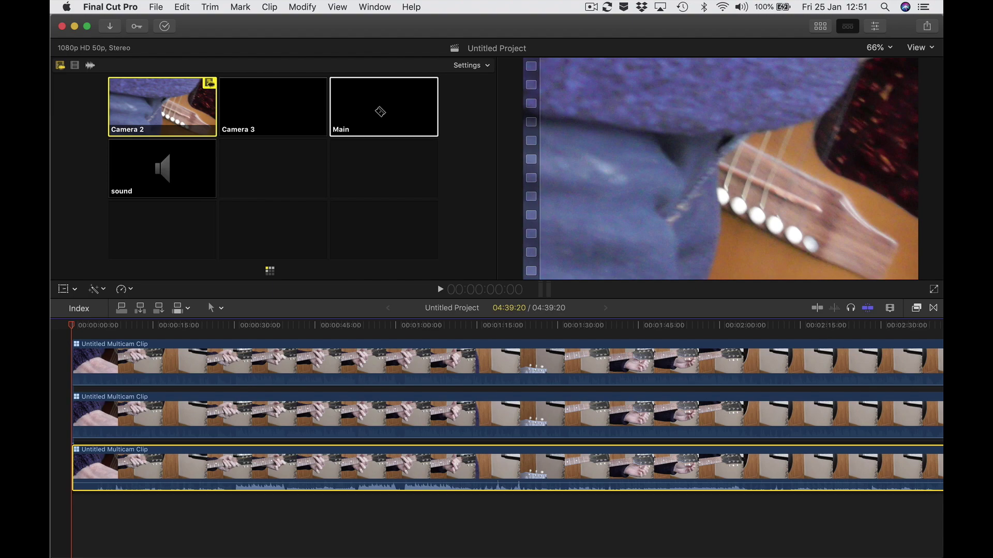
Set active video angles: bottom clip Main, middle clip Camera 2, top clip Camera 3.
right_click(442, 465)
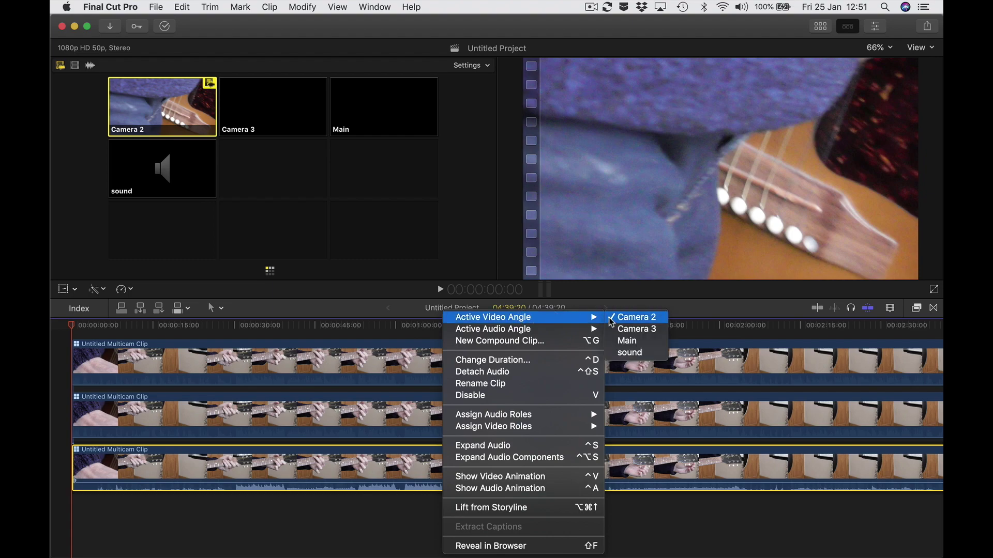
click(627, 340)
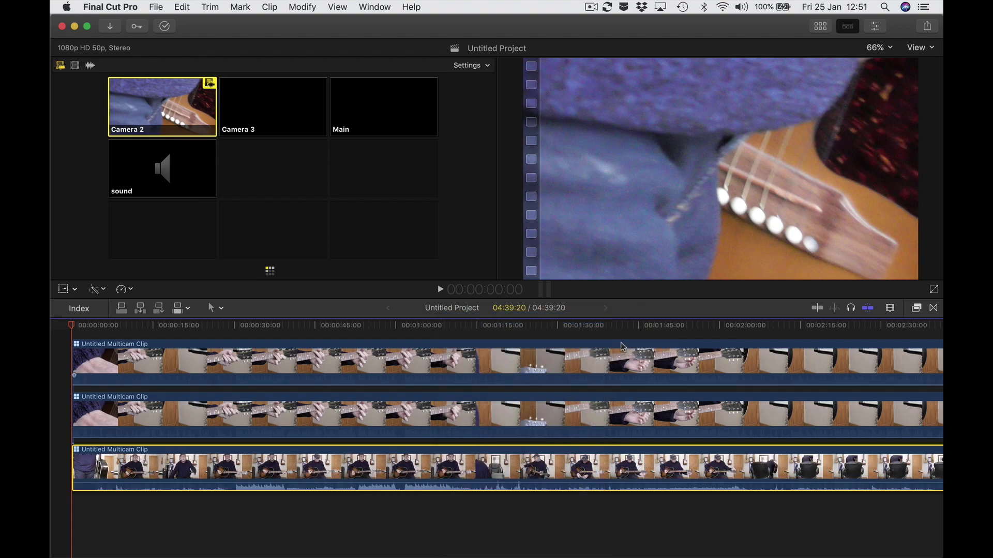
click(502, 413)
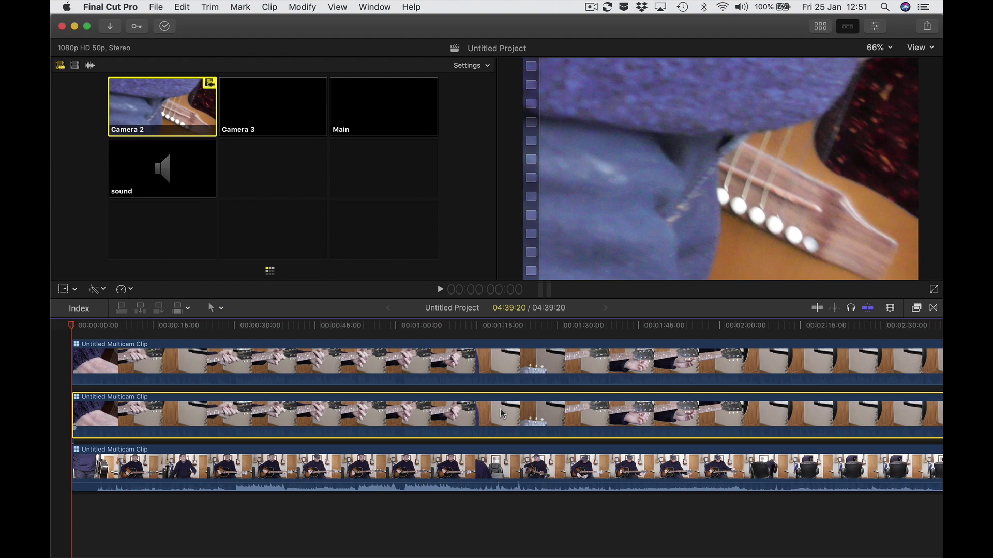
right_click(502, 413)
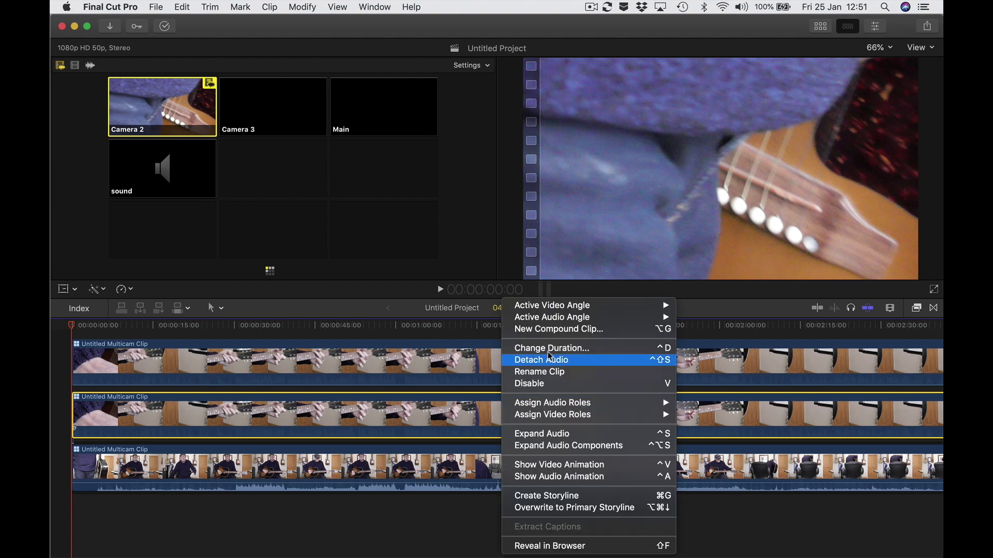
mouse_move(589, 309)
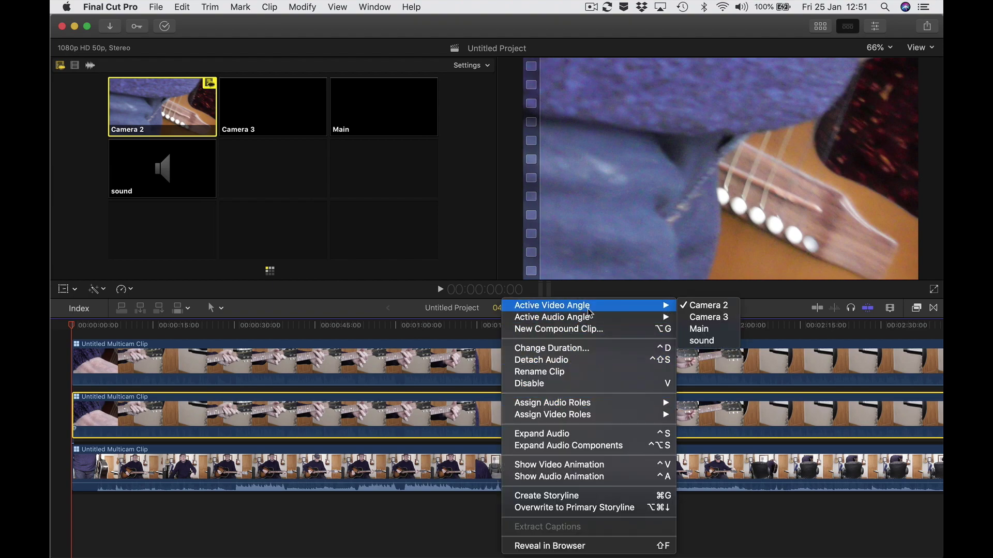
click(692, 310)
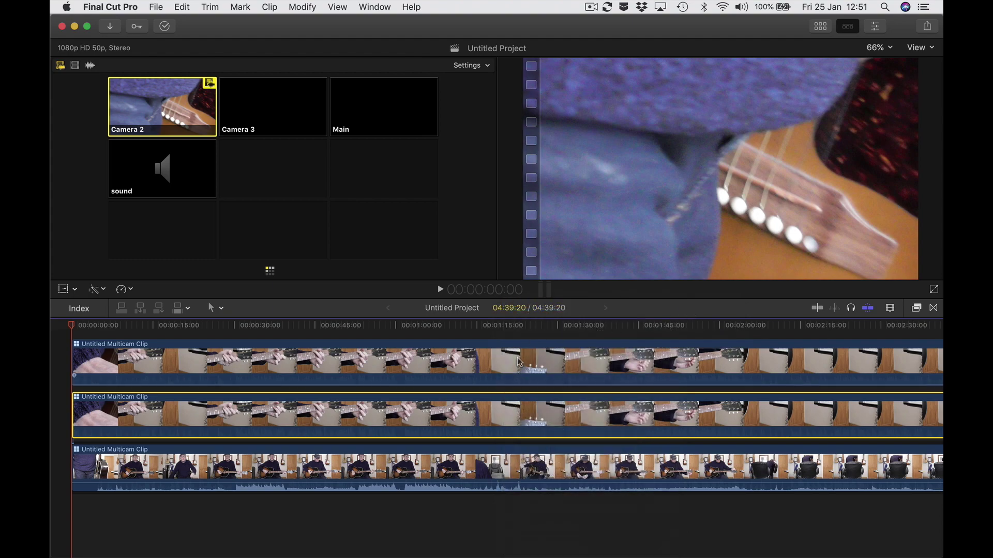
click(519, 362)
right_click(519, 362)
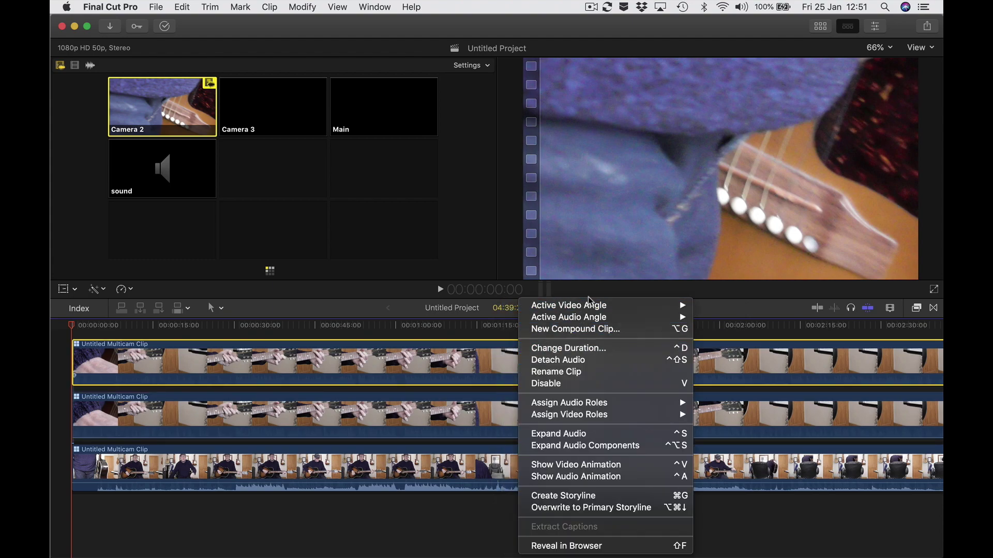
mouse_move(667, 309)
click(719, 316)
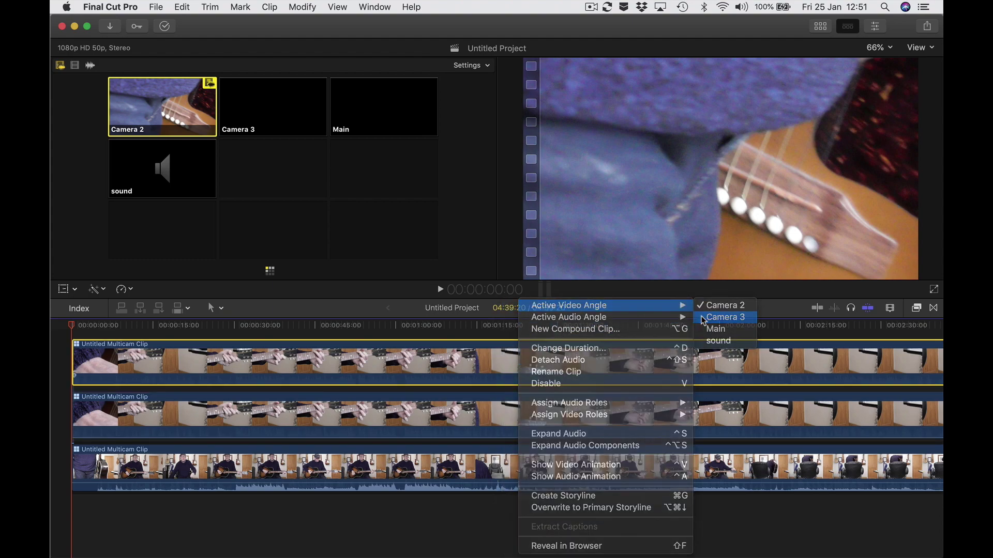
Select each stacked clip in turn to check its angle, then place the playhead near 00:00:25:16.
click(484, 467)
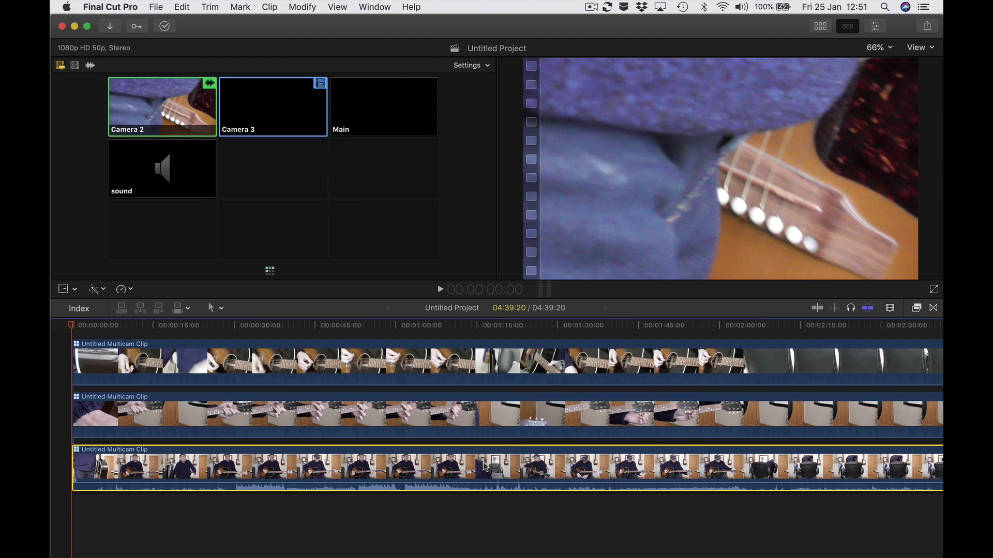
click(497, 421)
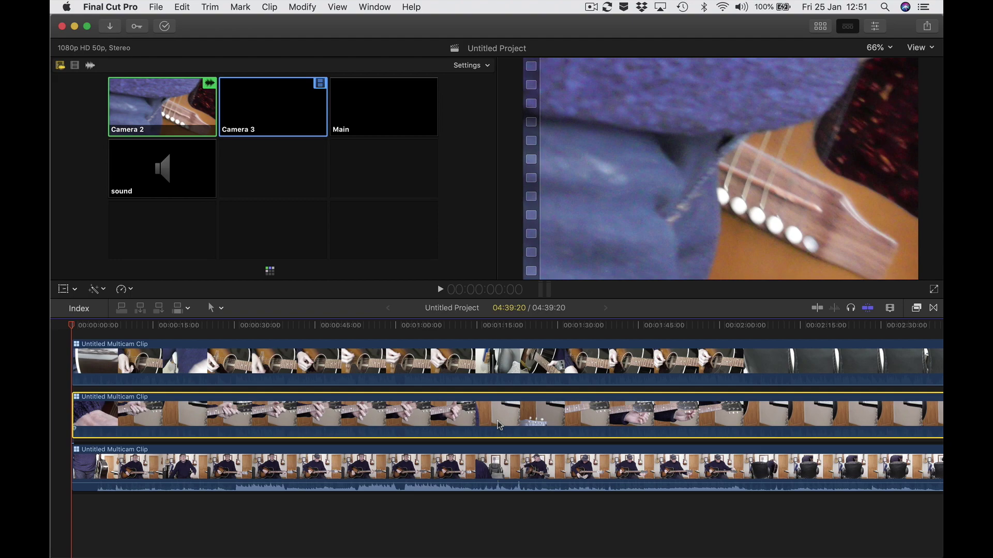
click(509, 373)
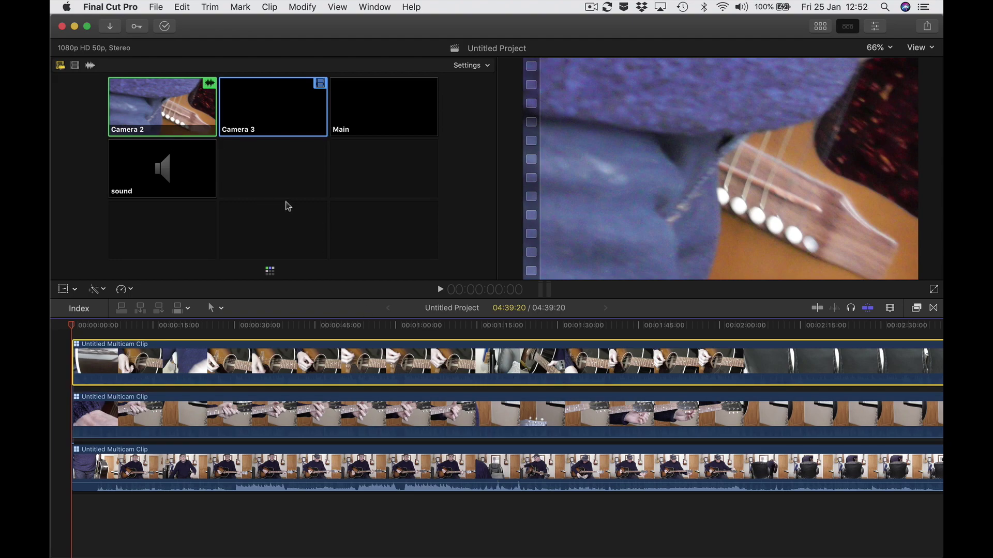
click(453, 464)
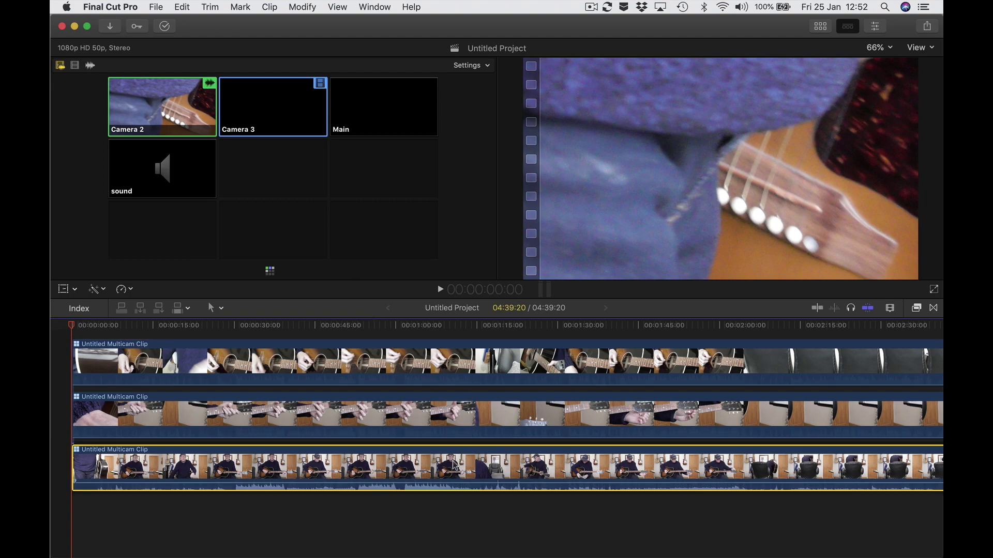
click(449, 431)
click(478, 380)
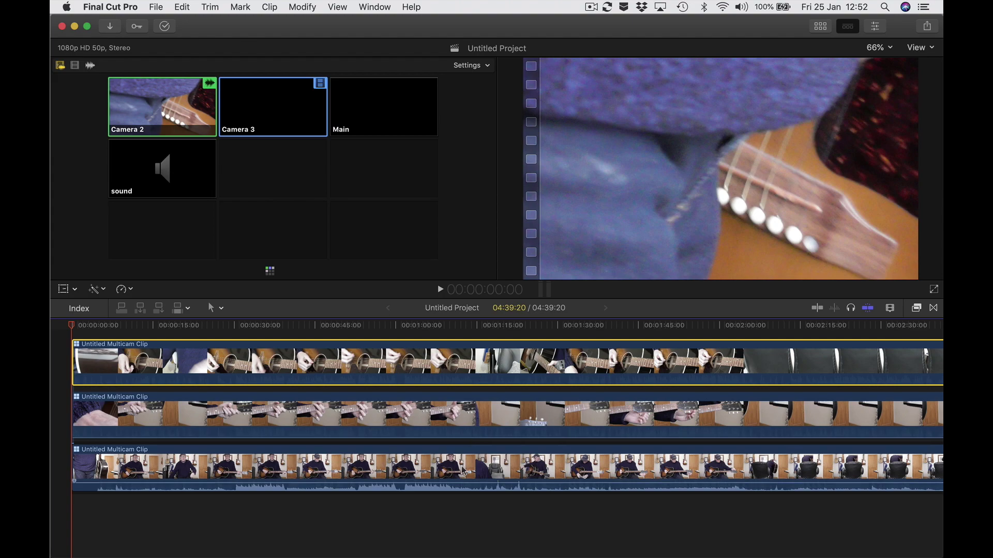
click(464, 472)
click(469, 433)
click(488, 366)
click(517, 468)
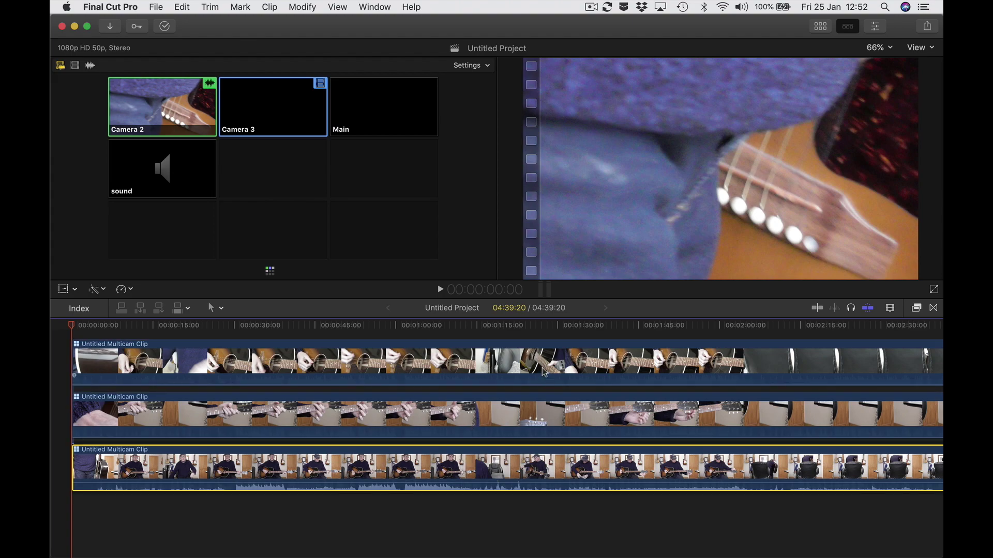
click(546, 371)
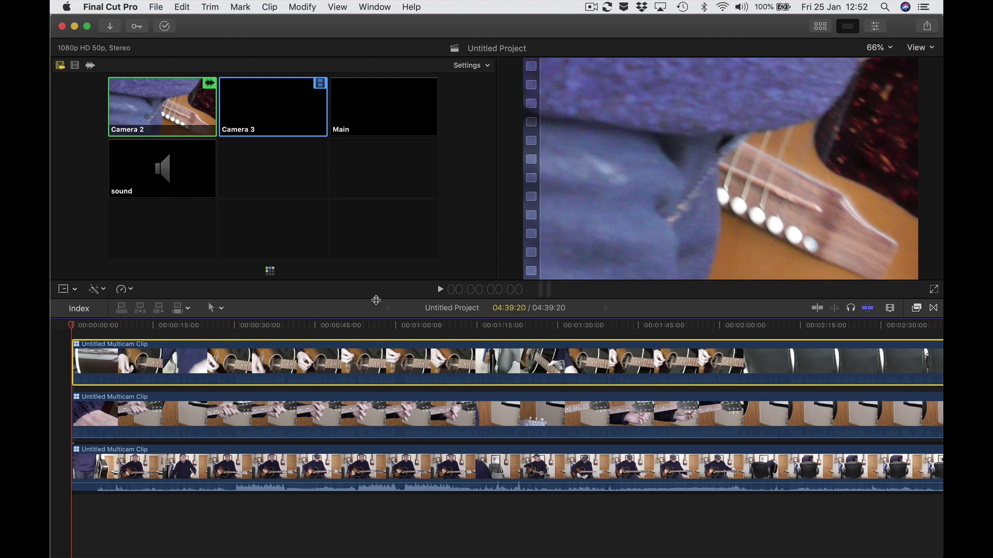
click(208, 328)
Scale the top Camera 3 clip to about 77% and move it into the upper-left corner.
key(space)
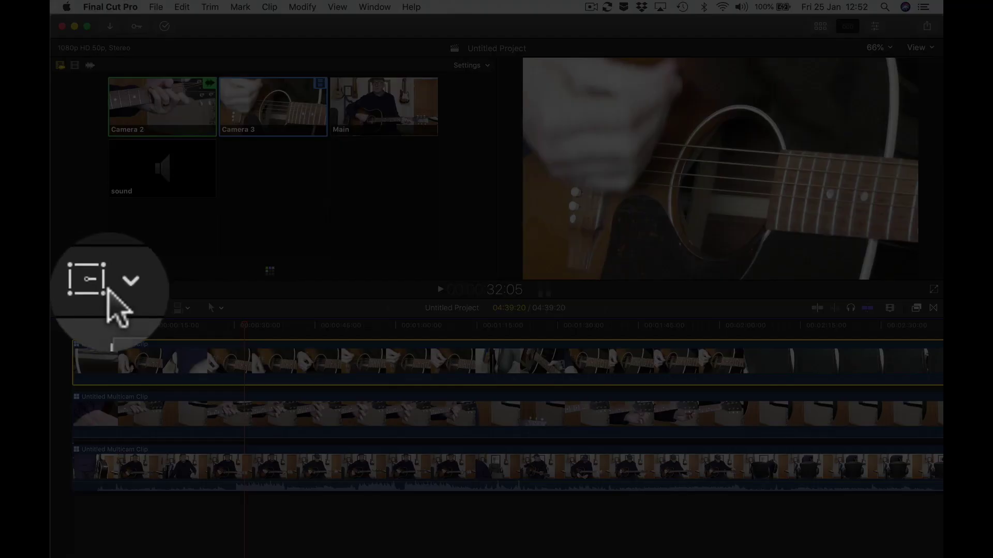
click(103, 282)
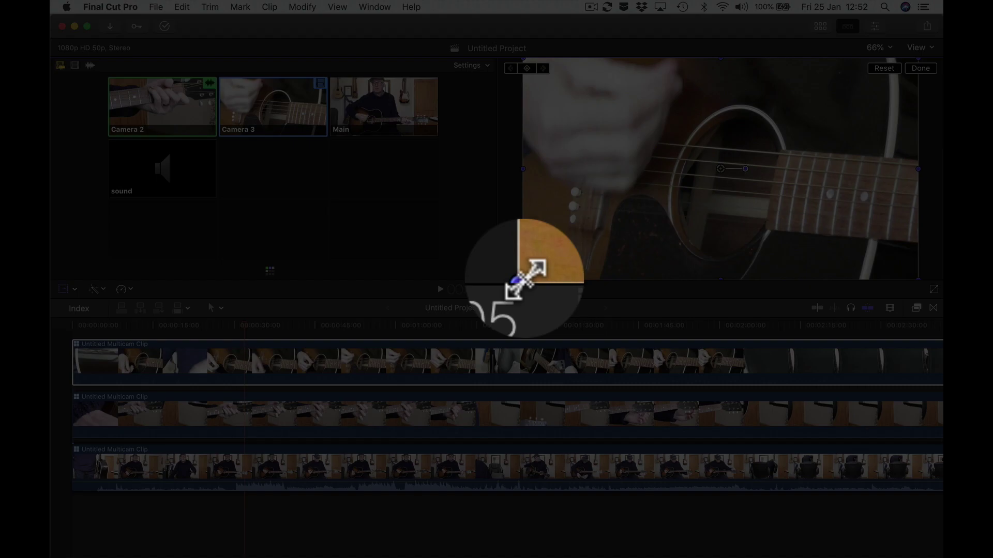
drag(522, 280, 620, 225)
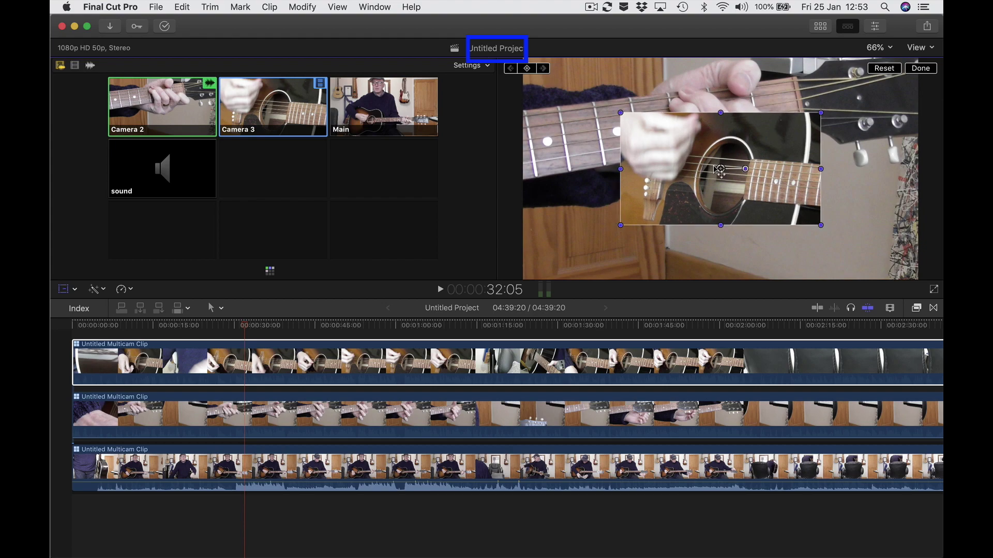
drag(720, 169, 623, 115)
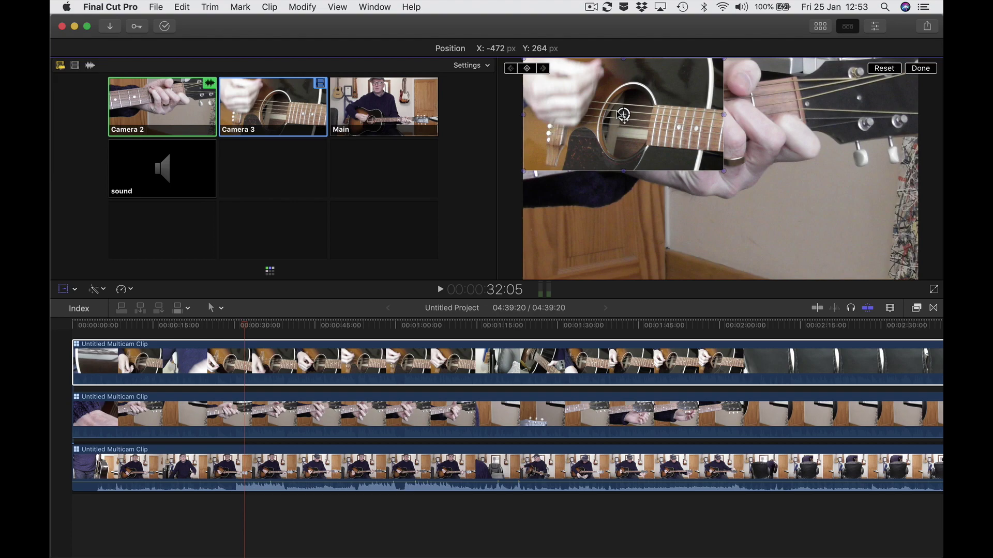
drag(623, 114, 622, 115)
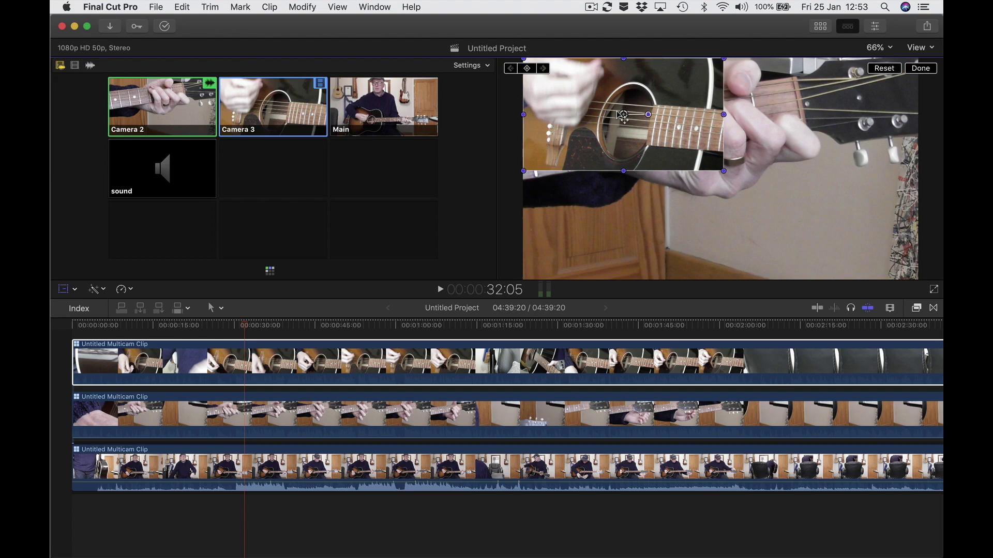
Shrink the middle Camera 2 clip to about 76% and move it down-left below Camera 3.
click(470, 423)
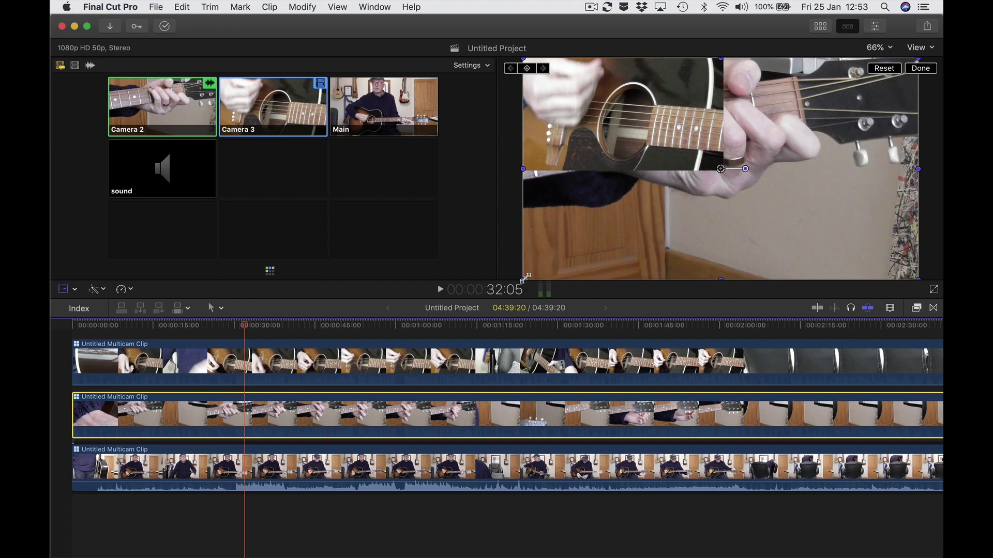
drag(525, 278, 686, 225)
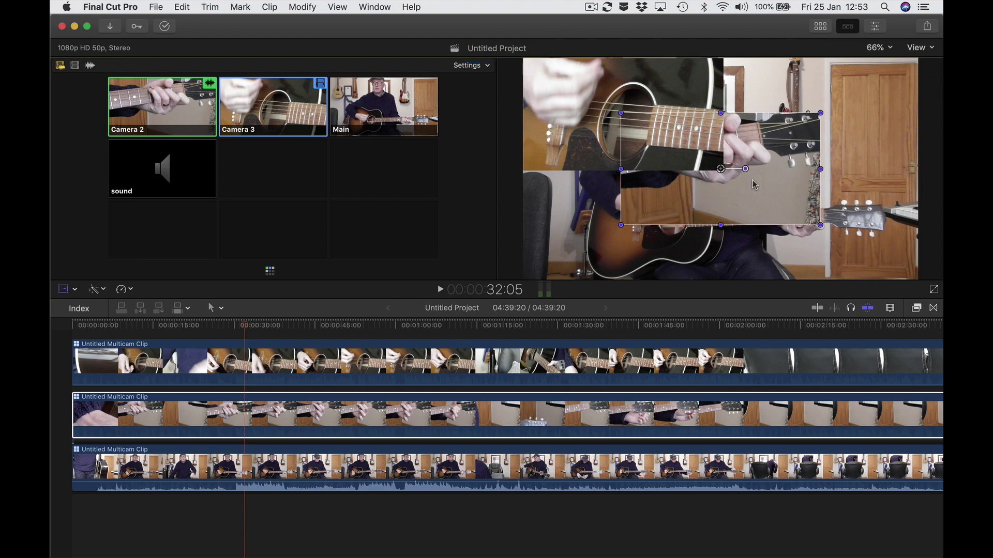
drag(752, 180, 654, 238)
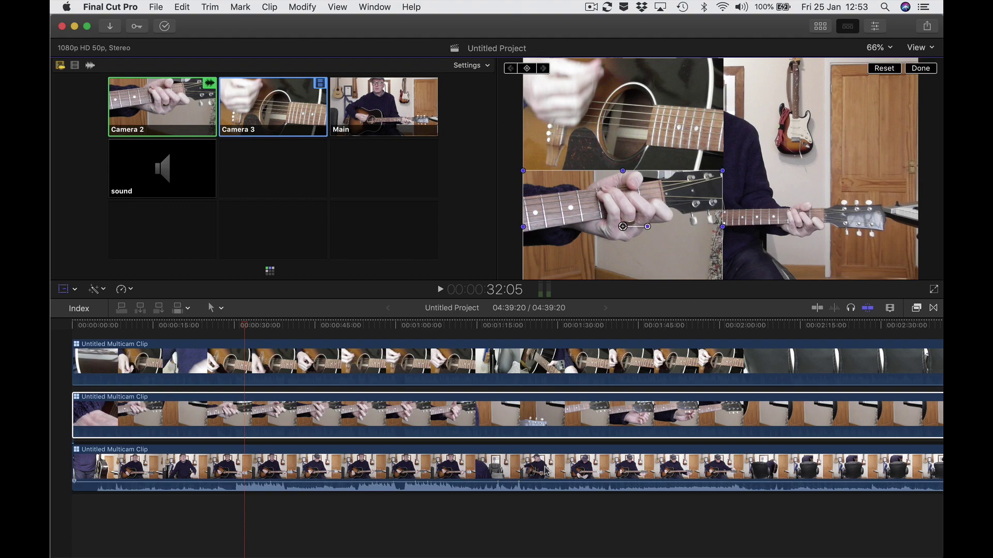
click(545, 472)
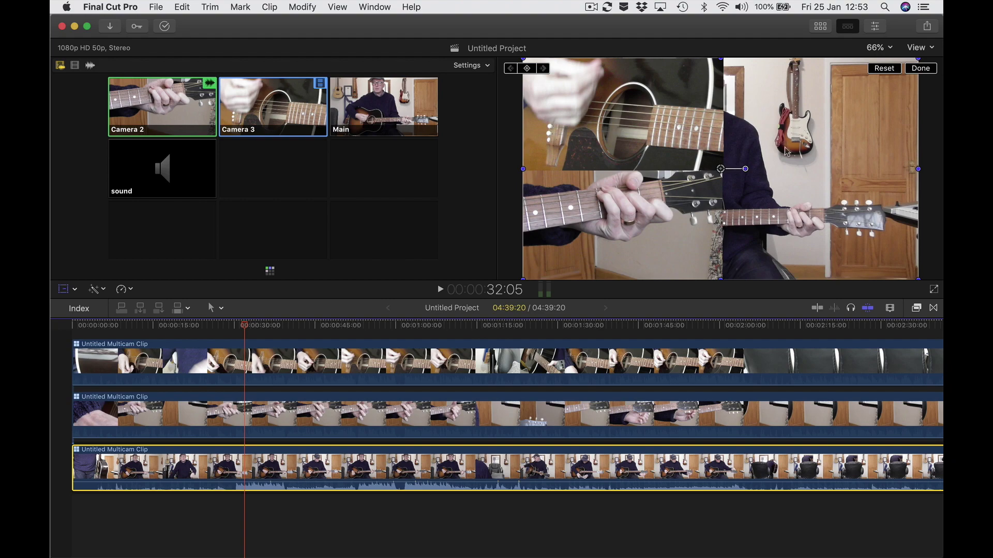
Slide the Main angle right to about X 468 px so the guitarist is visible, then confirm.
click(757, 144)
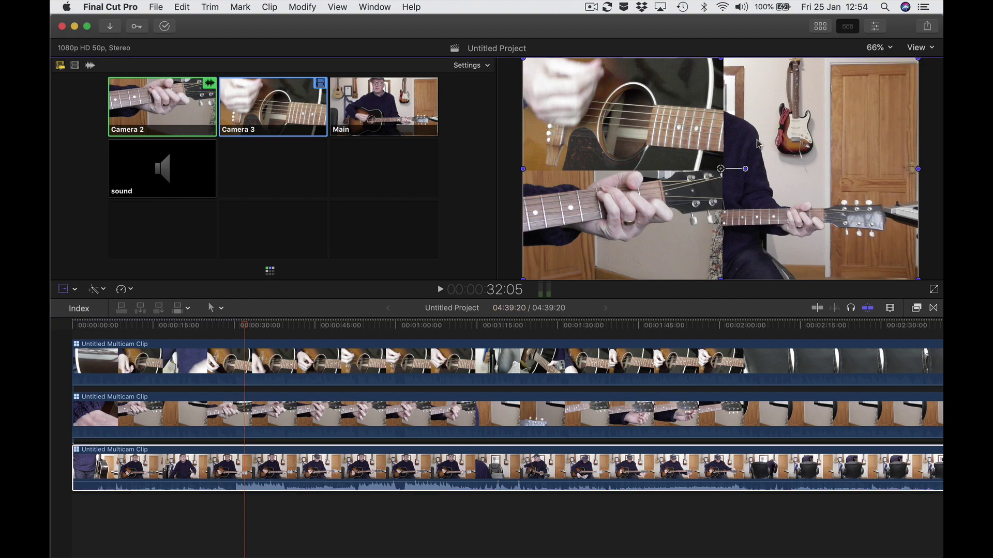
drag(757, 144, 854, 143)
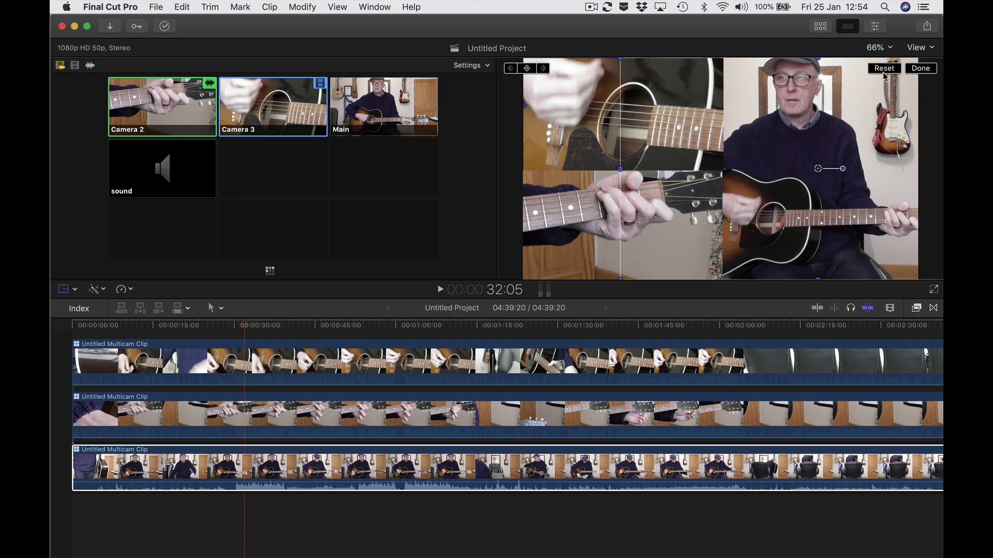
click(920, 69)
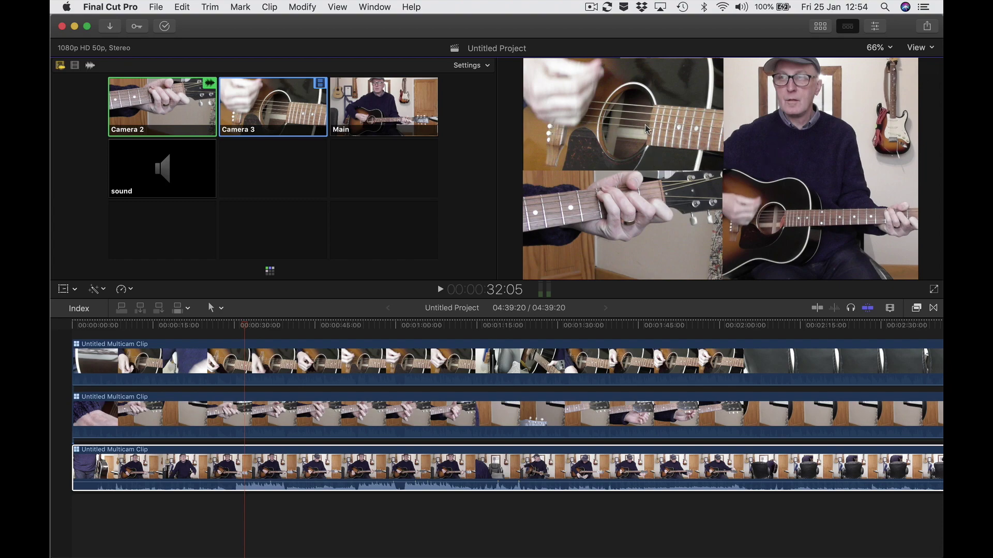
Nudge the top-left guitar close-up into place and shift the Main angle further right.
click(552, 355)
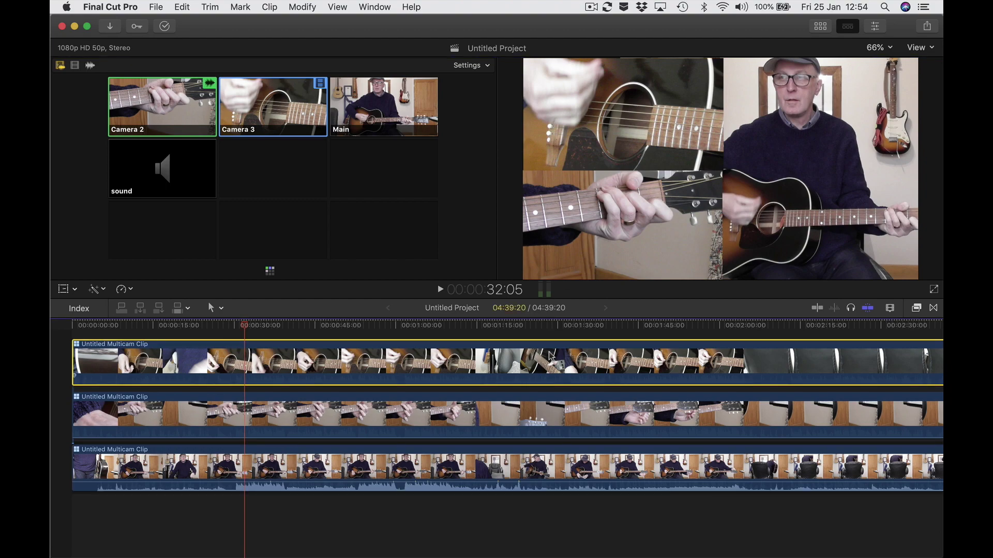
click(527, 401)
click(552, 373)
click(63, 289)
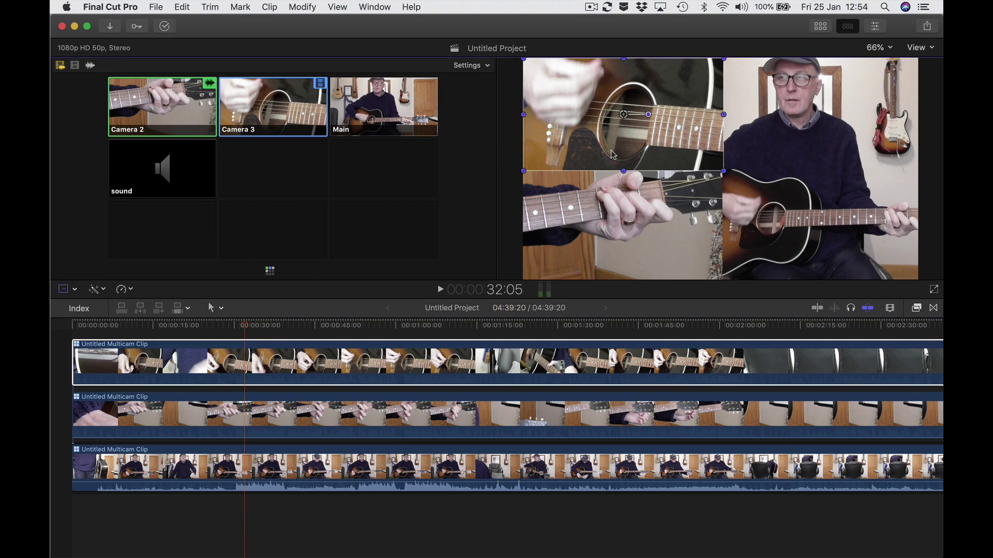
drag(612, 154, 613, 154)
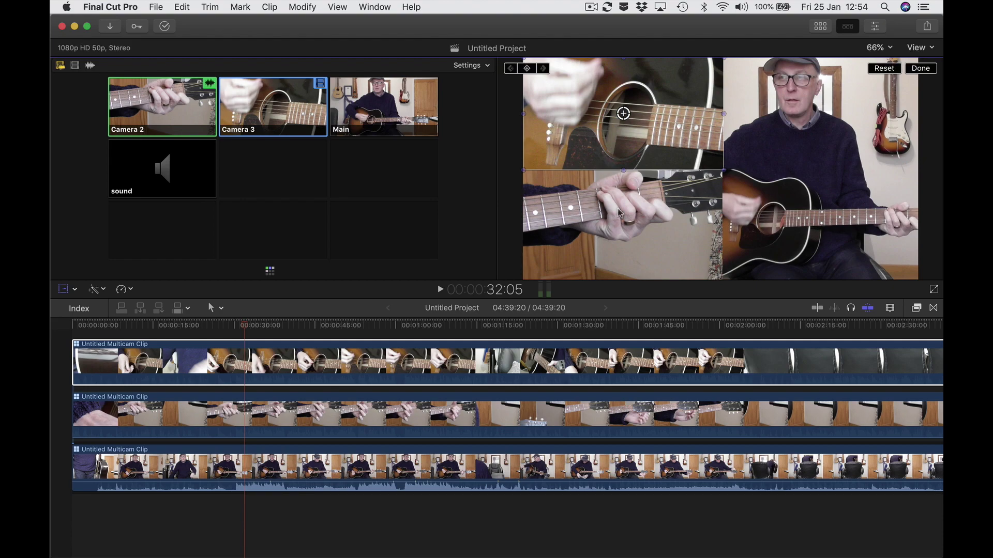
drag(826, 142, 841, 141)
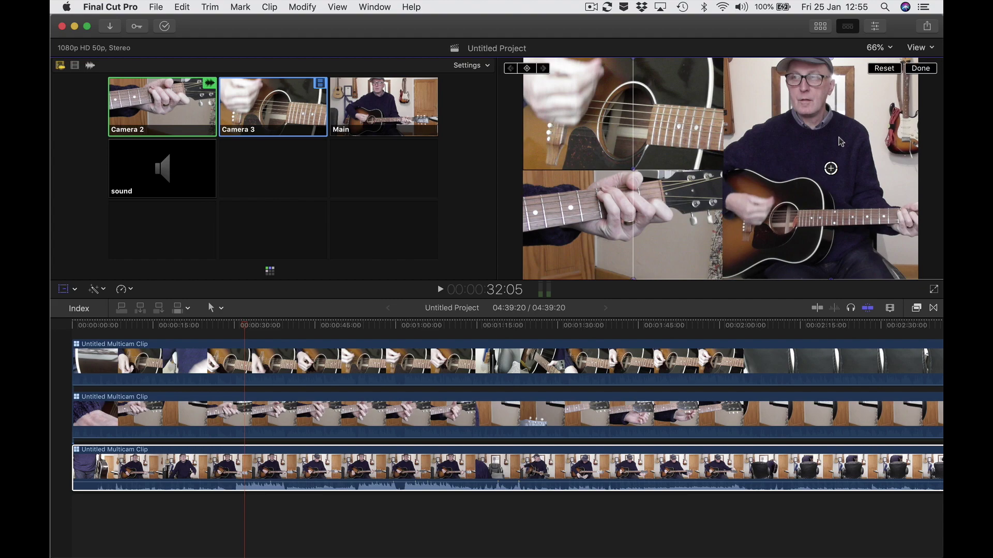
click(923, 69)
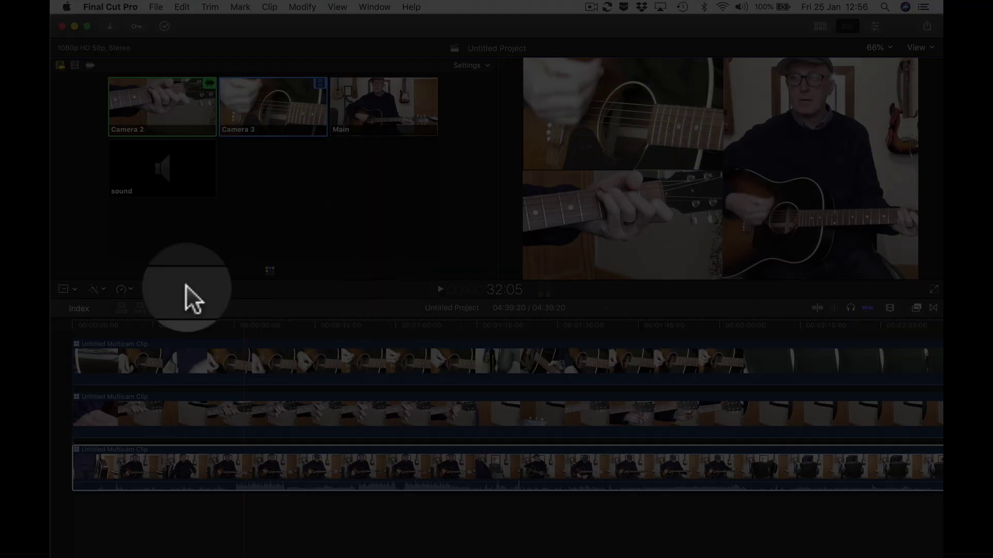
click(92, 287)
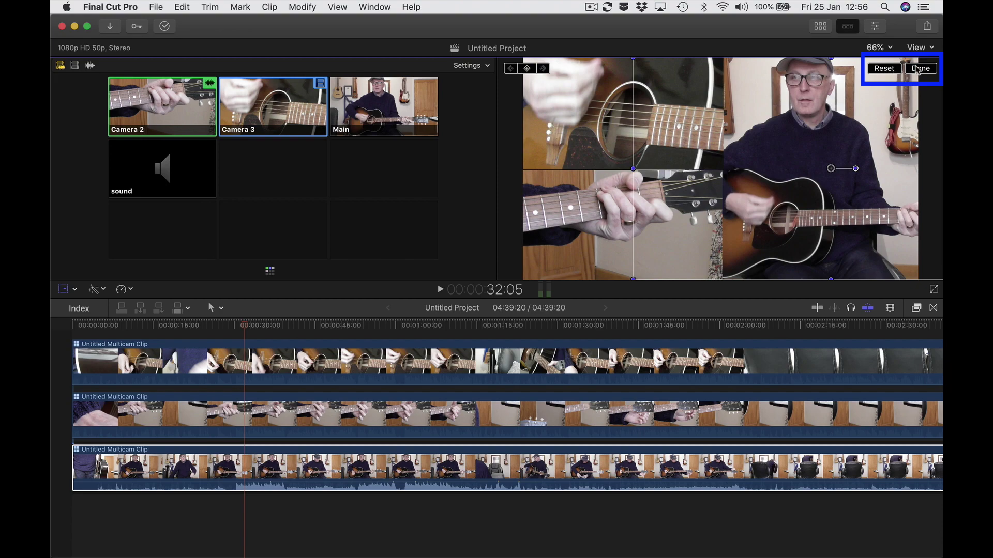
click(917, 68)
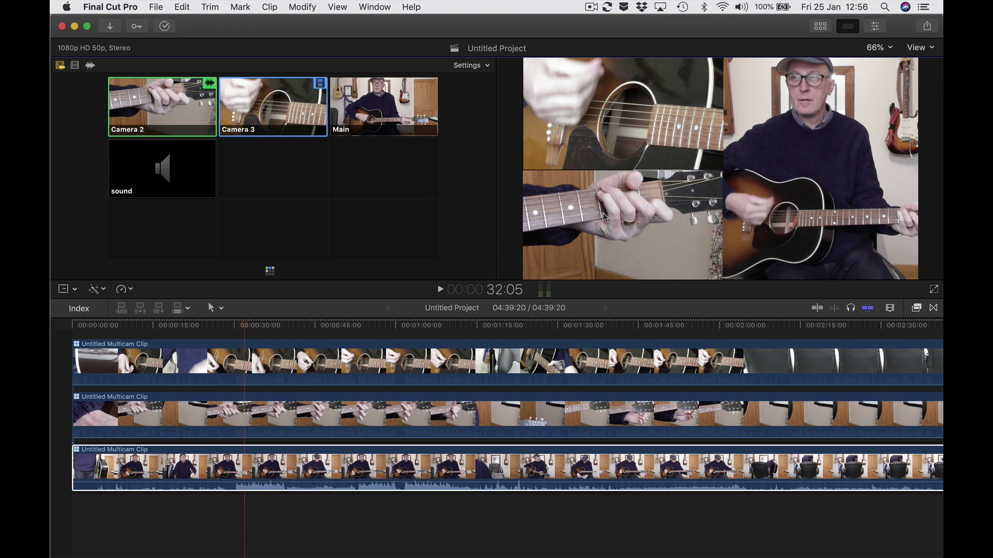
Nudge the middle clip's bottom-left fretboard close-up into place.
click(557, 410)
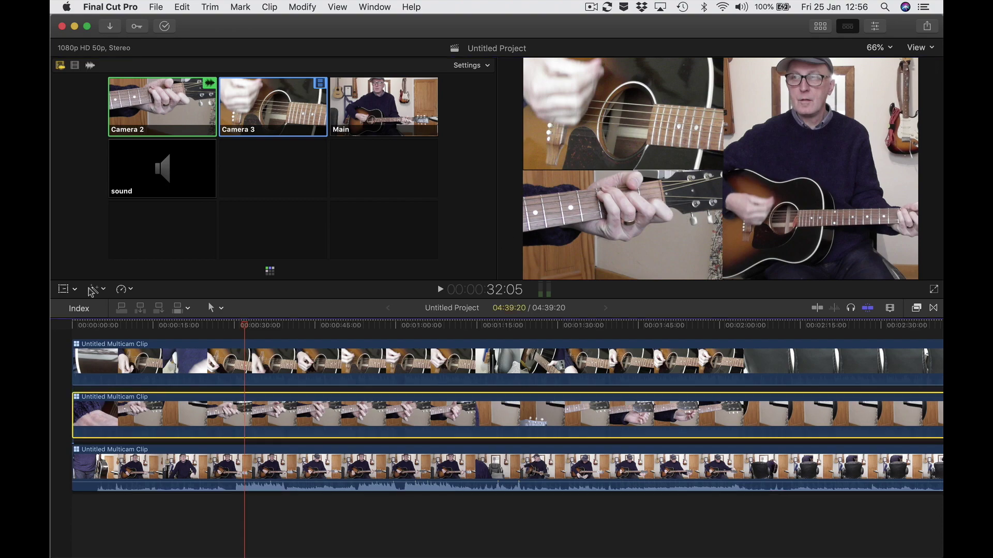
click(63, 290)
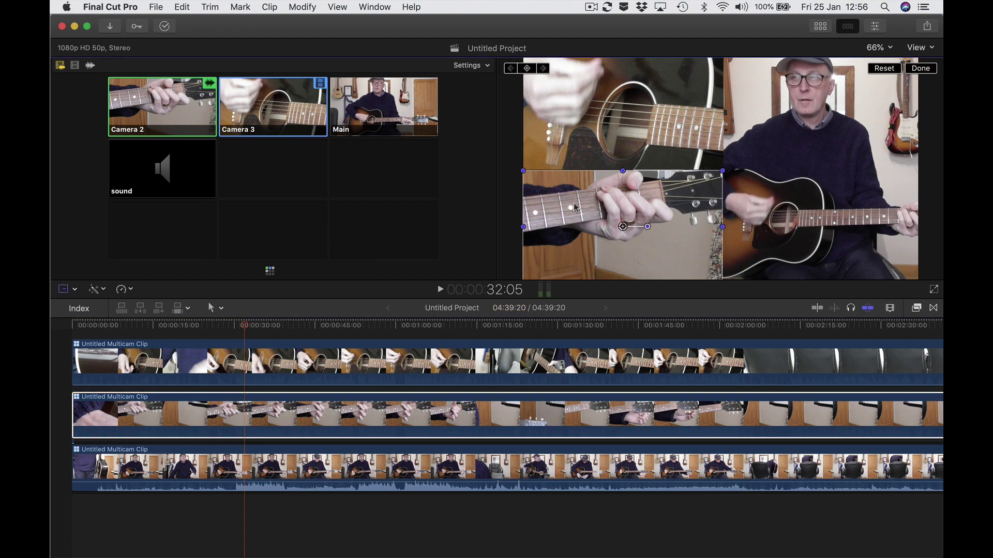
drag(576, 207, 576, 207)
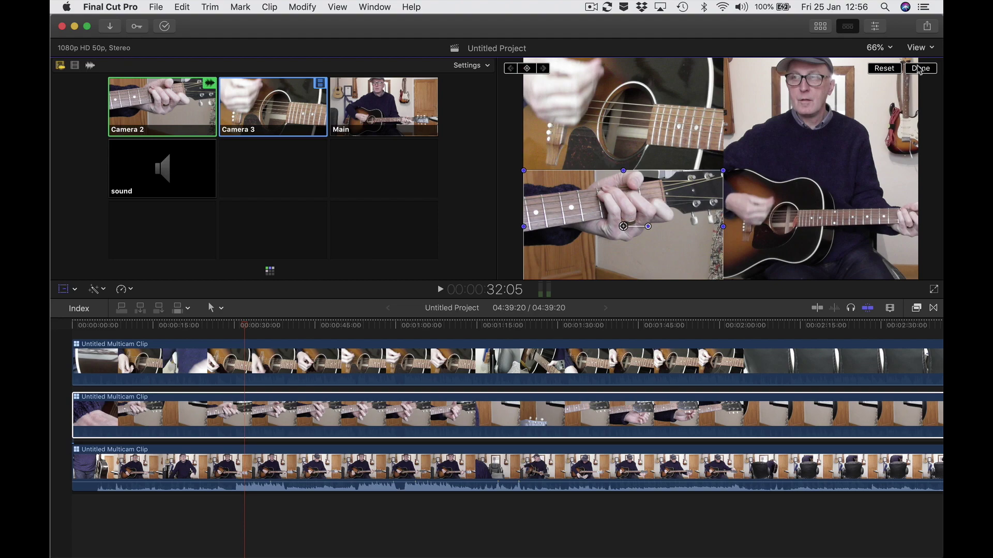
click(920, 68)
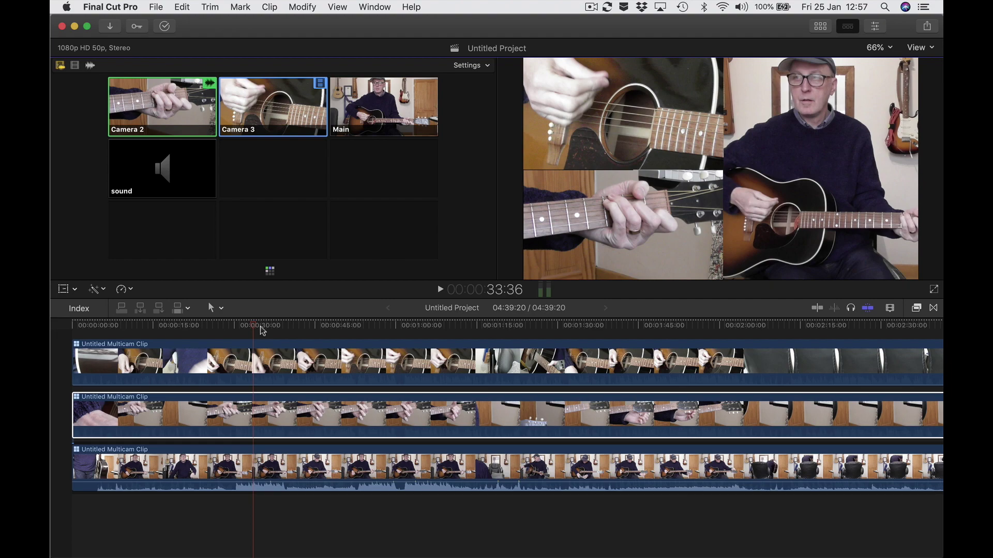
key(space)
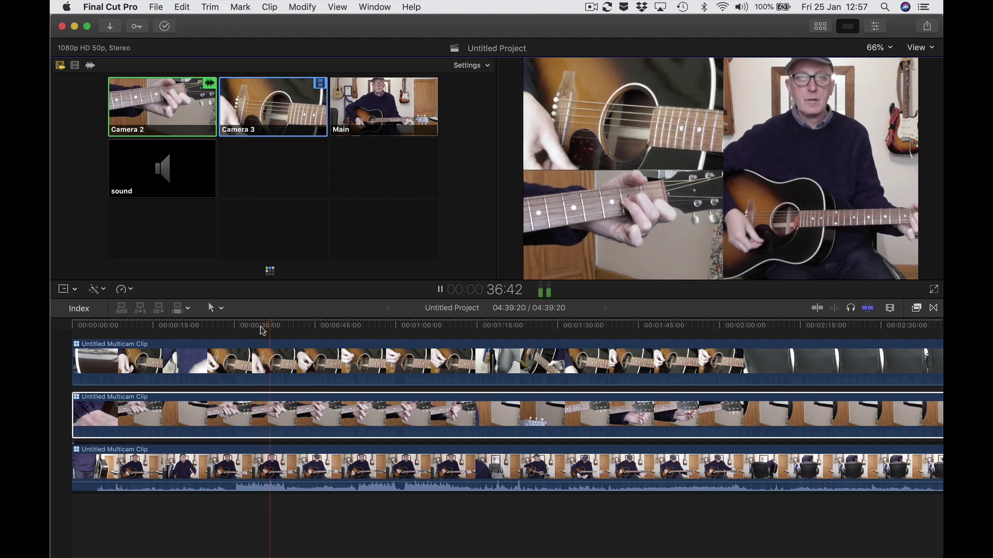
key(space)
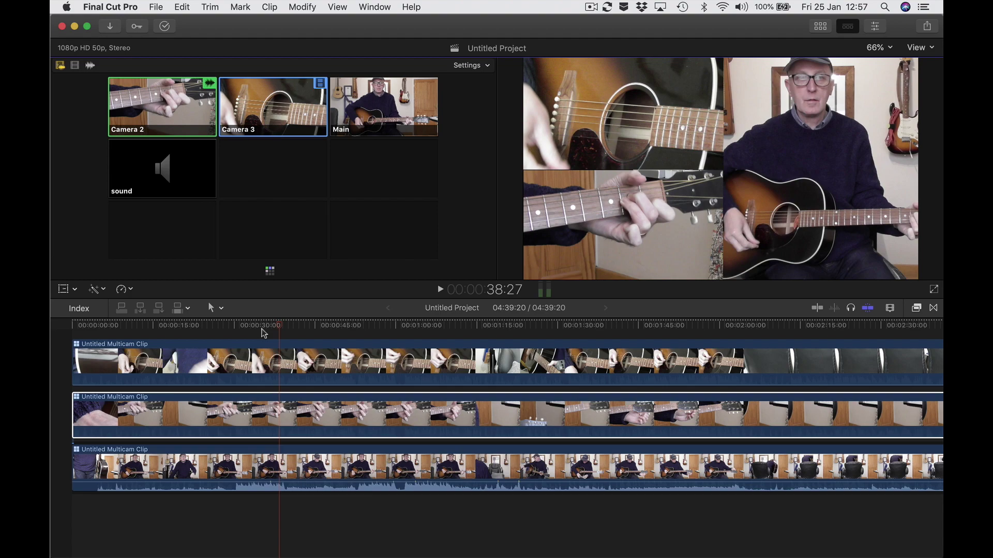
Move the bottom clip's Main angle slightly left to about X 480 px to centre the guitarist.
click(386, 479)
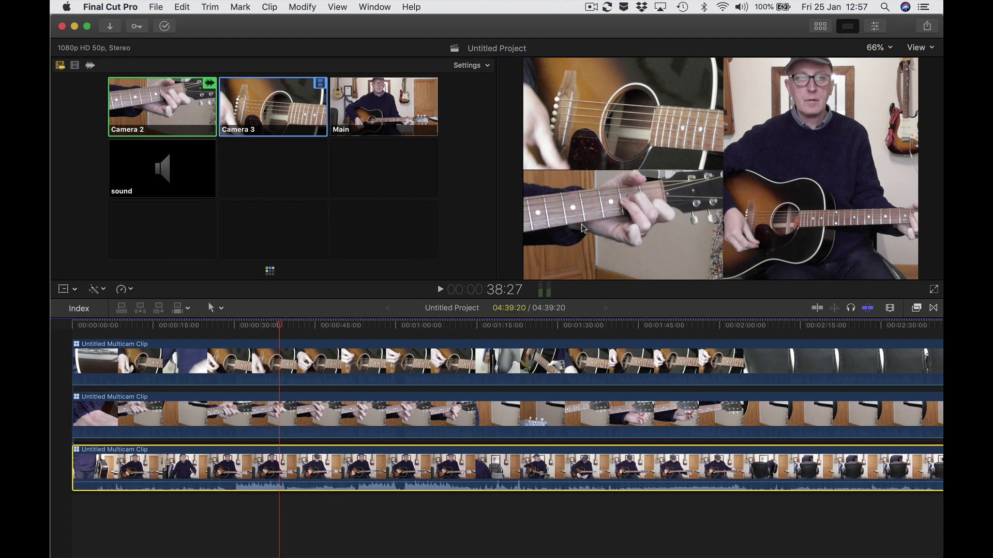
click(63, 289)
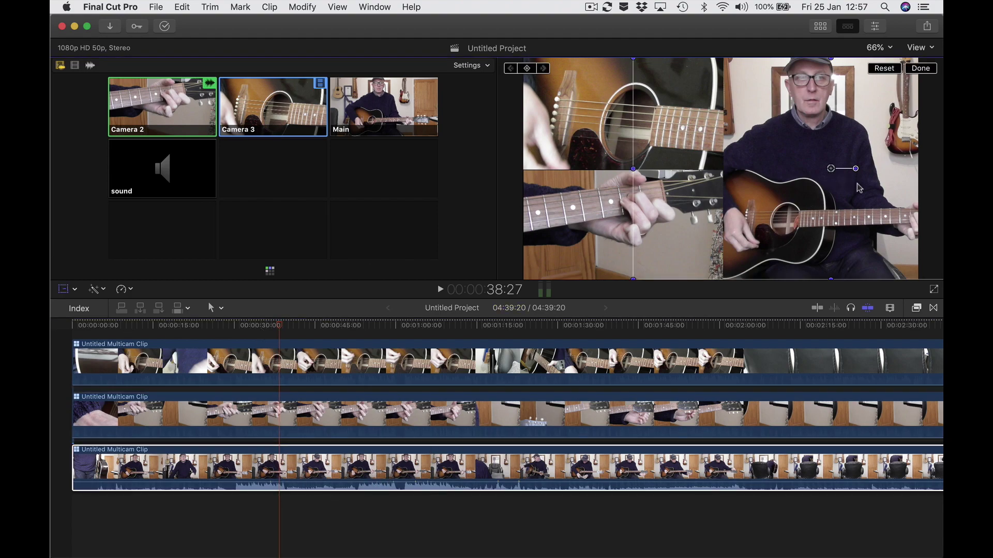
drag(864, 191, 847, 190)
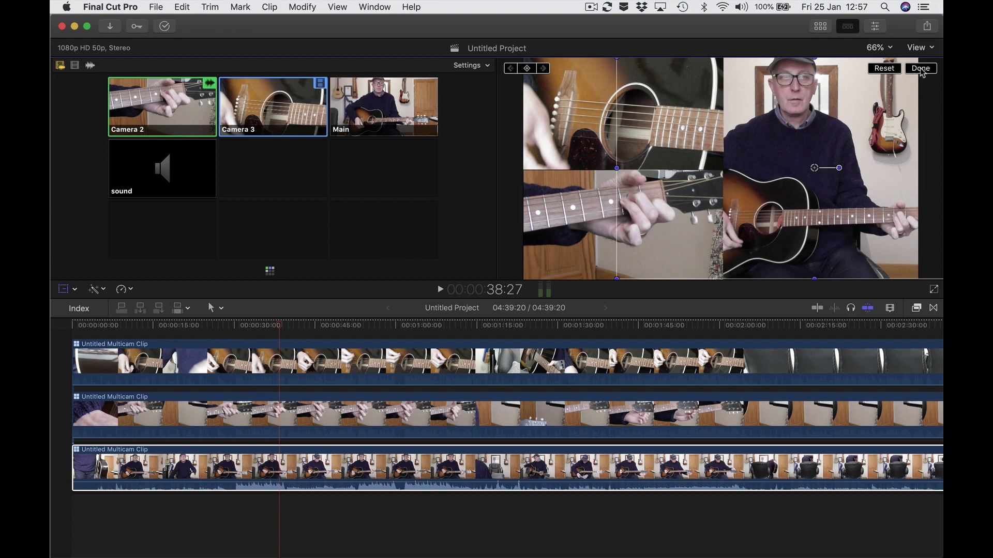
click(921, 69)
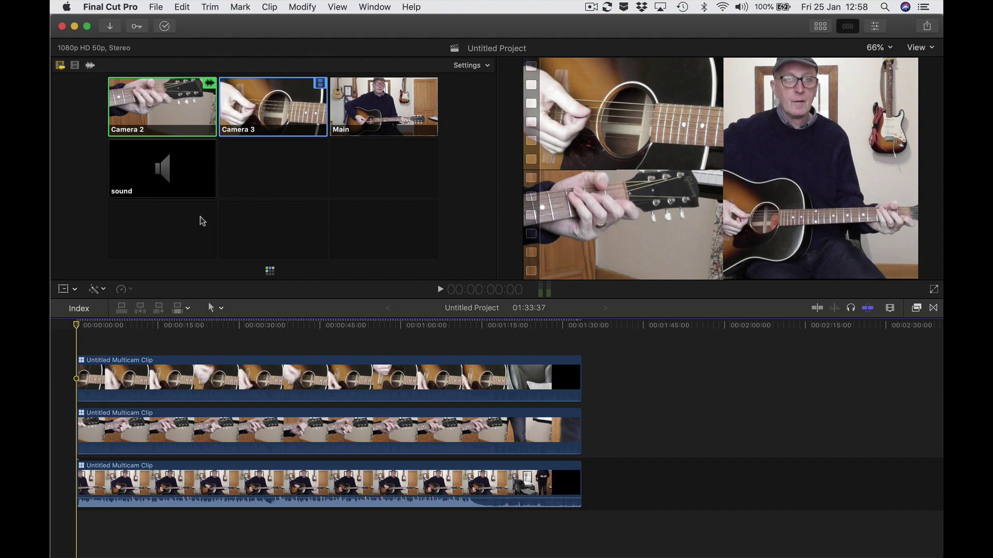
Live-cut the top clip during playback to Camera 2, then Camera 3, then Main.
key(space)
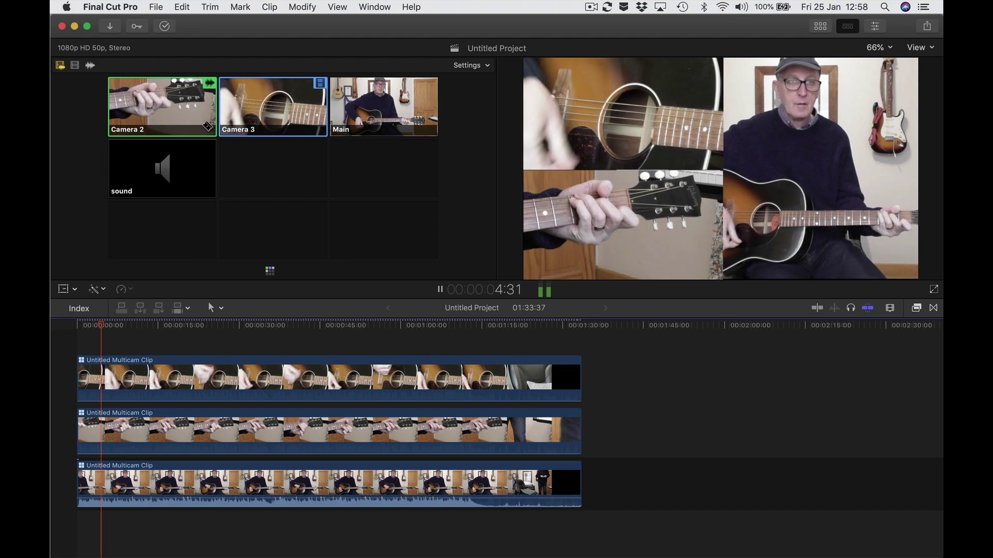
click(169, 119)
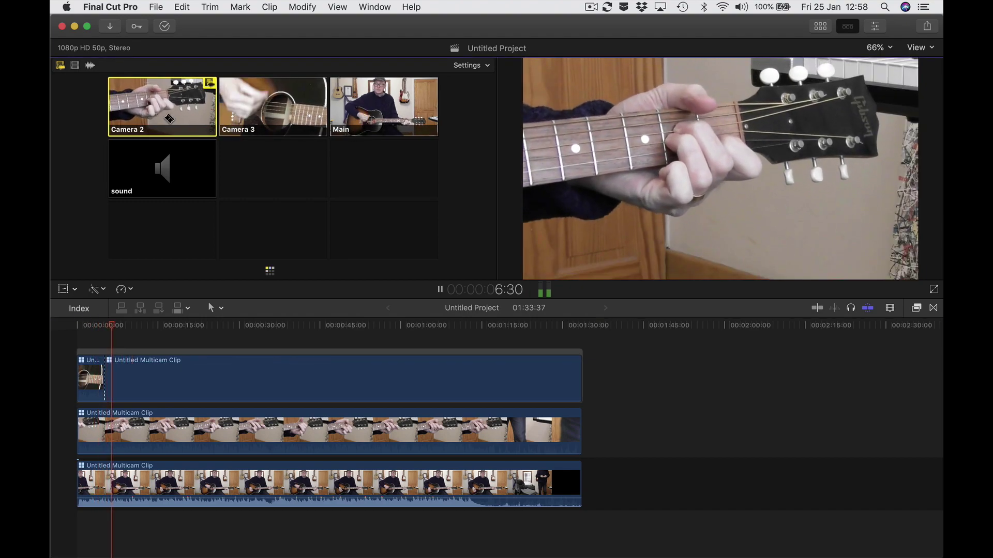
click(279, 112)
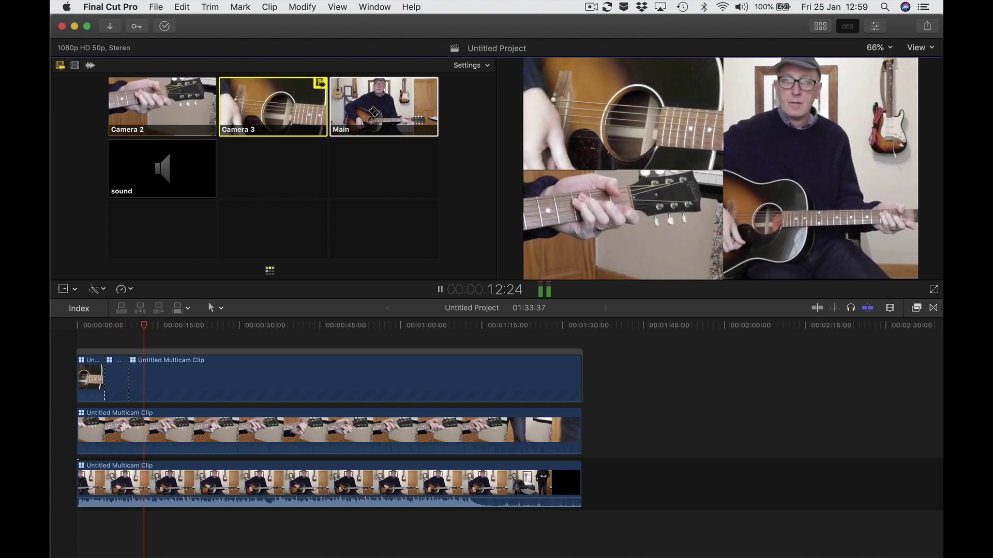
click(373, 111)
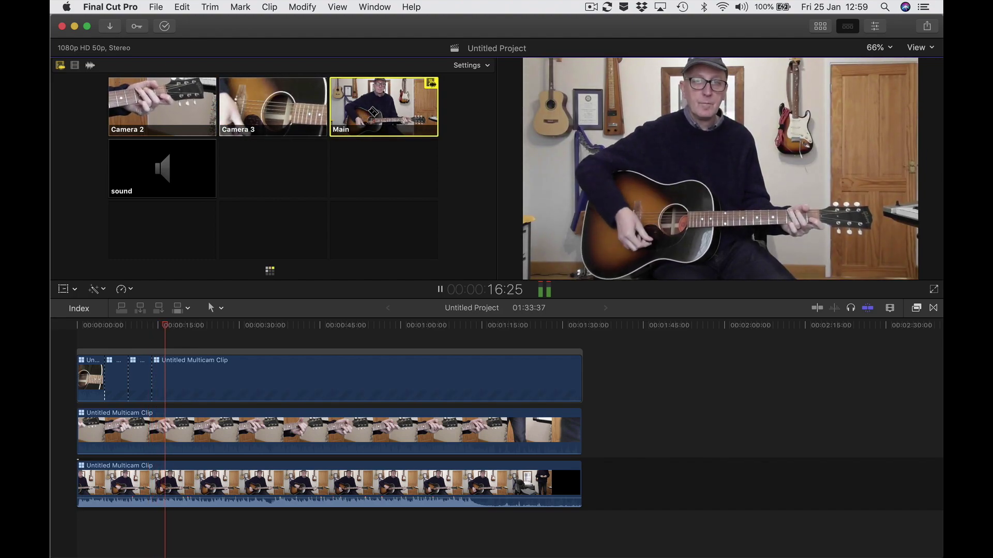
key(space)
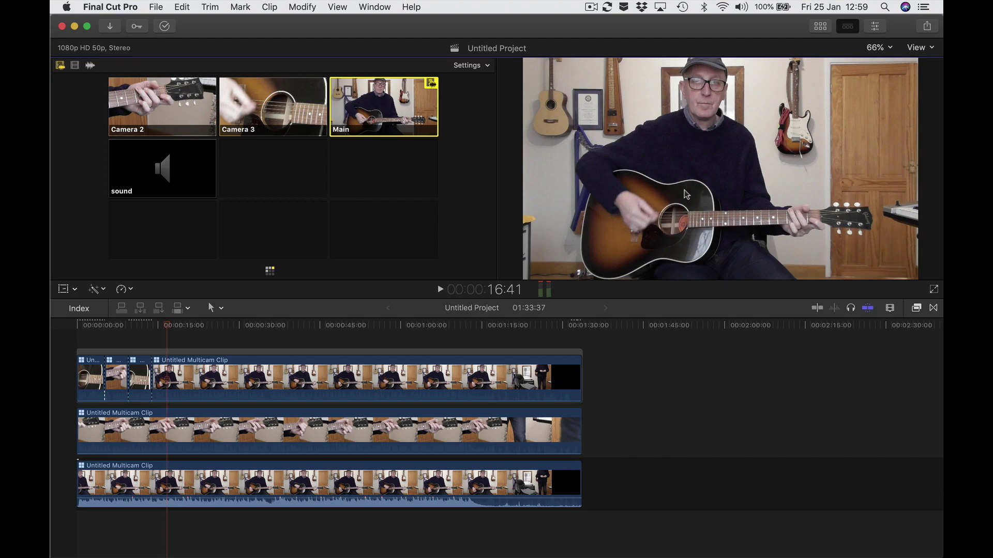
Cut the top clip at the playhead to Camera 3, then Camera 2, then back to Camera 3.
click(294, 122)
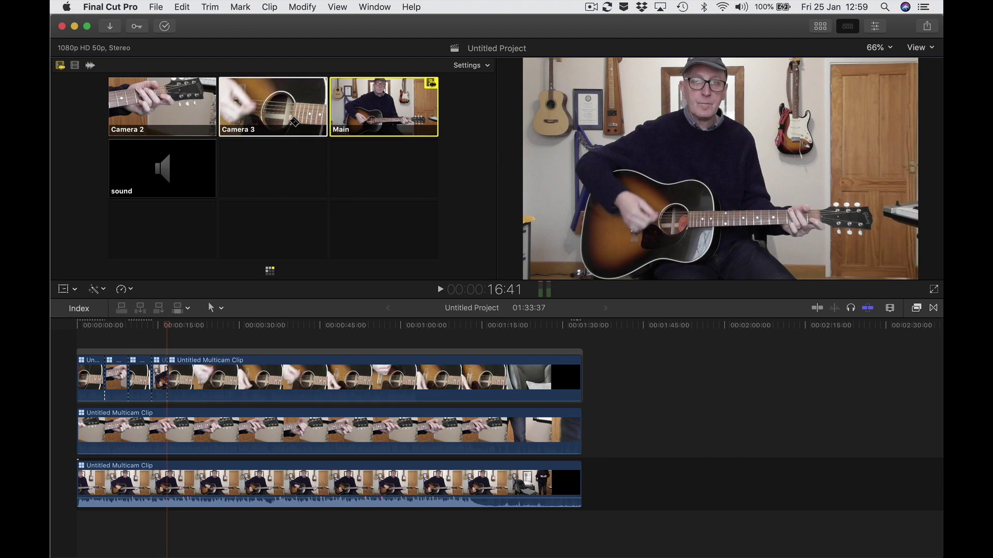
click(171, 114)
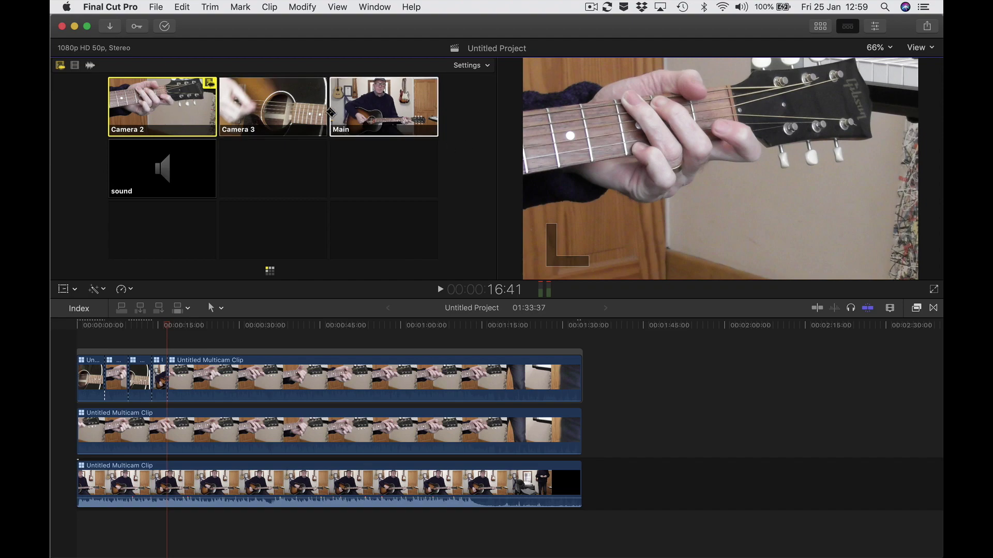
click(294, 110)
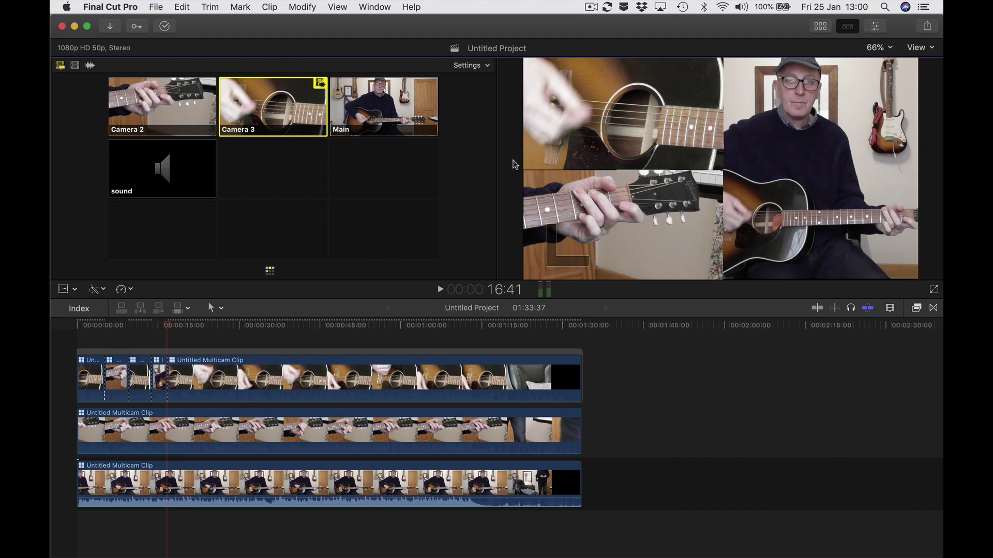
click(173, 112)
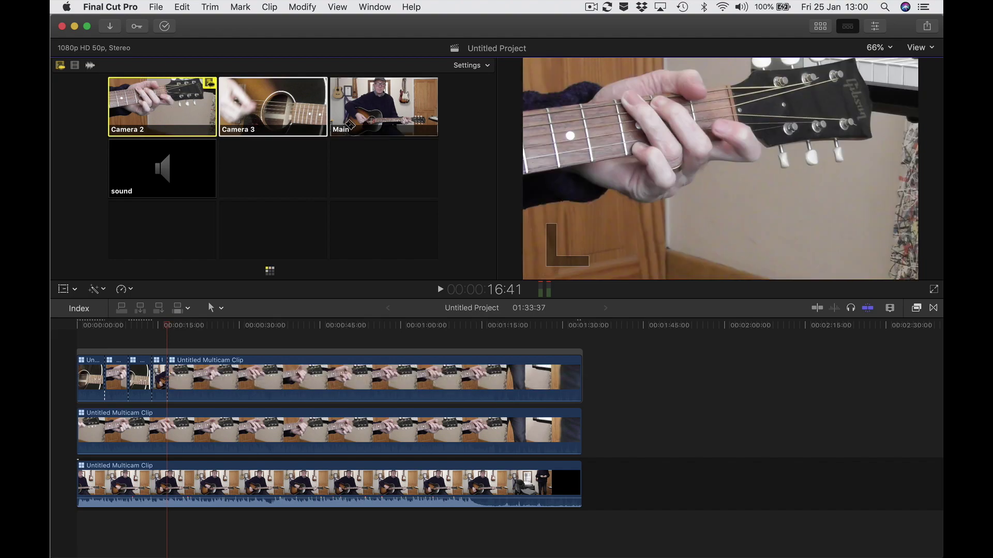
click(402, 113)
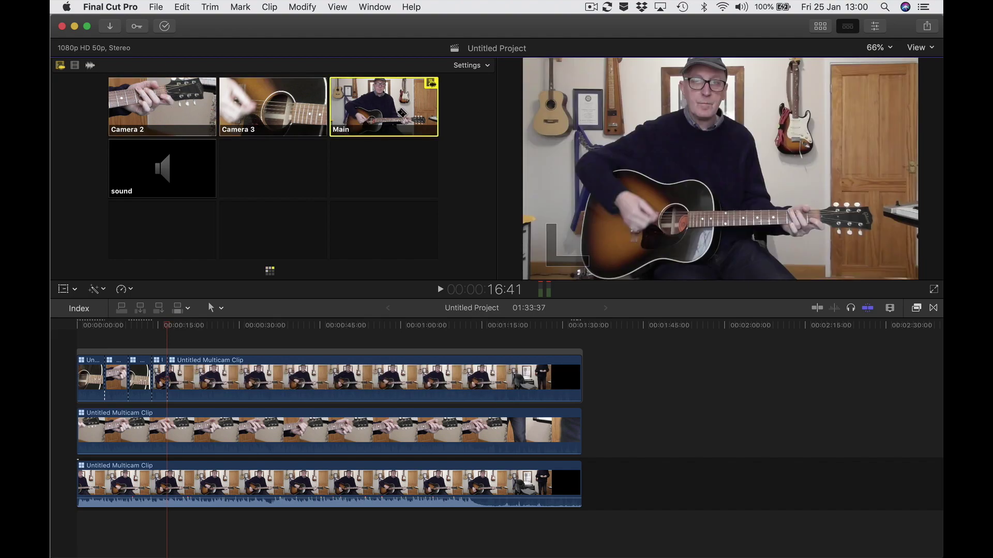
click(324, 383)
click(319, 435)
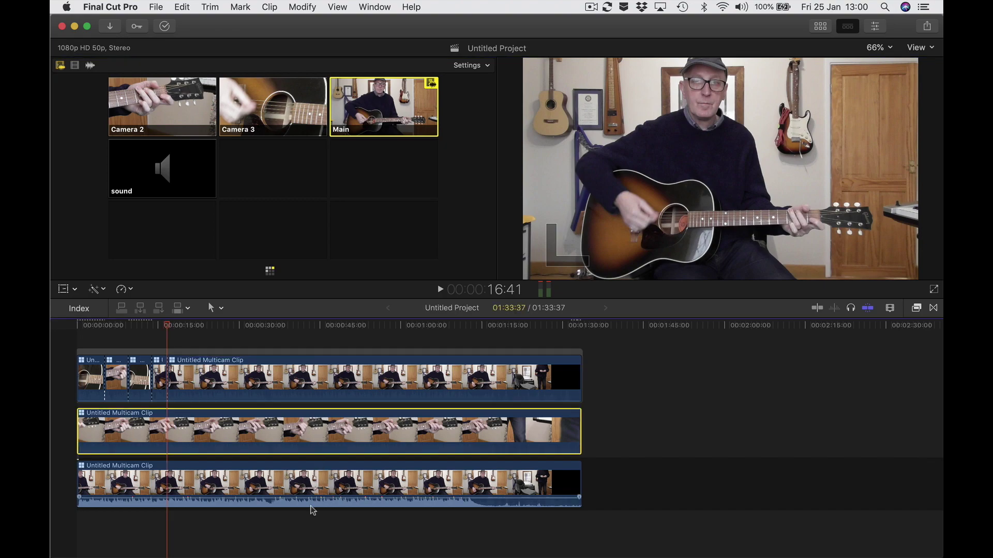
click(312, 489)
click(282, 379)
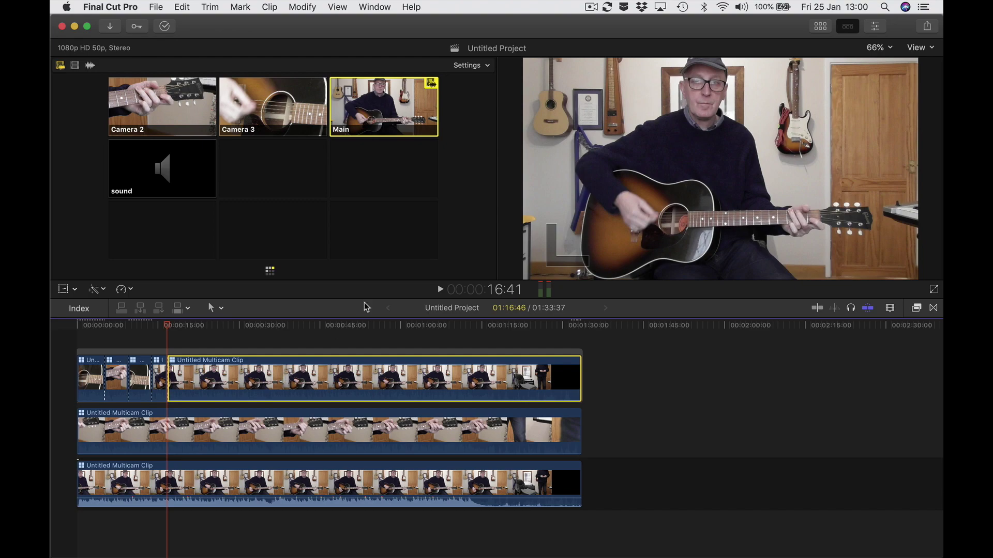
click(395, 120)
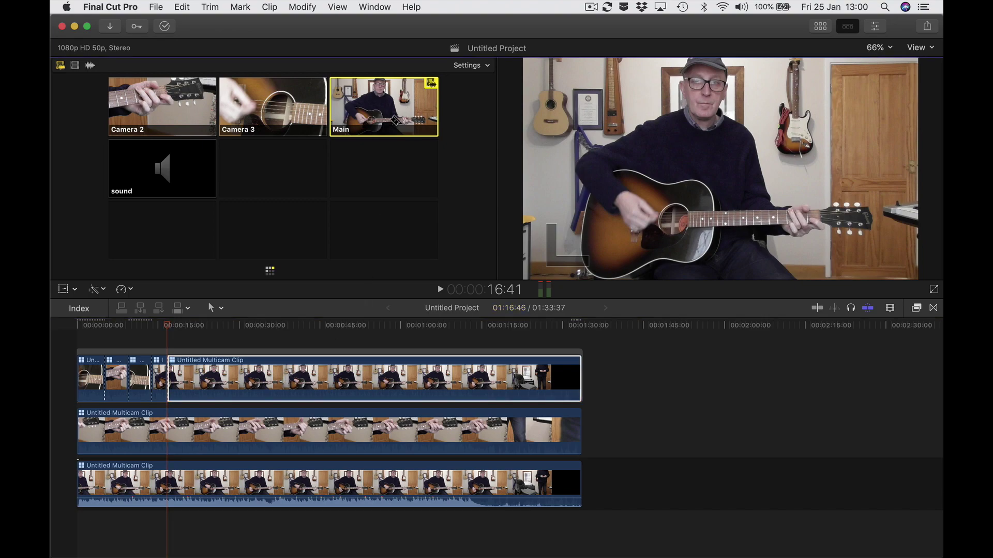
click(175, 121)
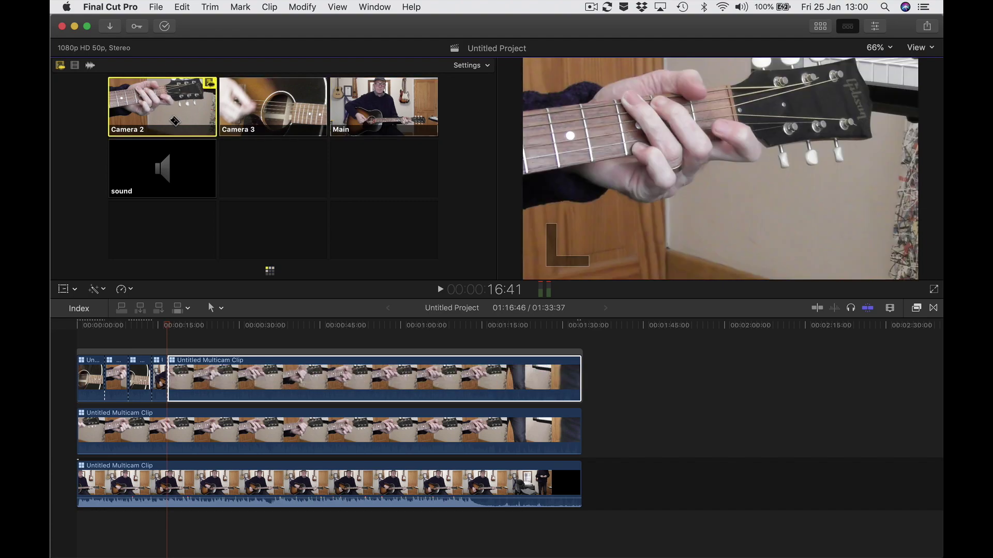
click(292, 117)
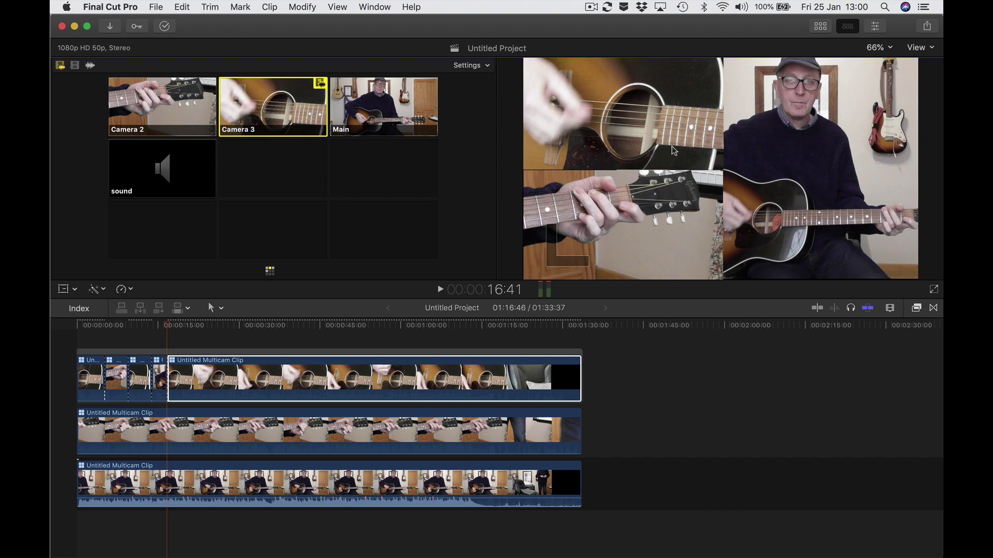
click(243, 336)
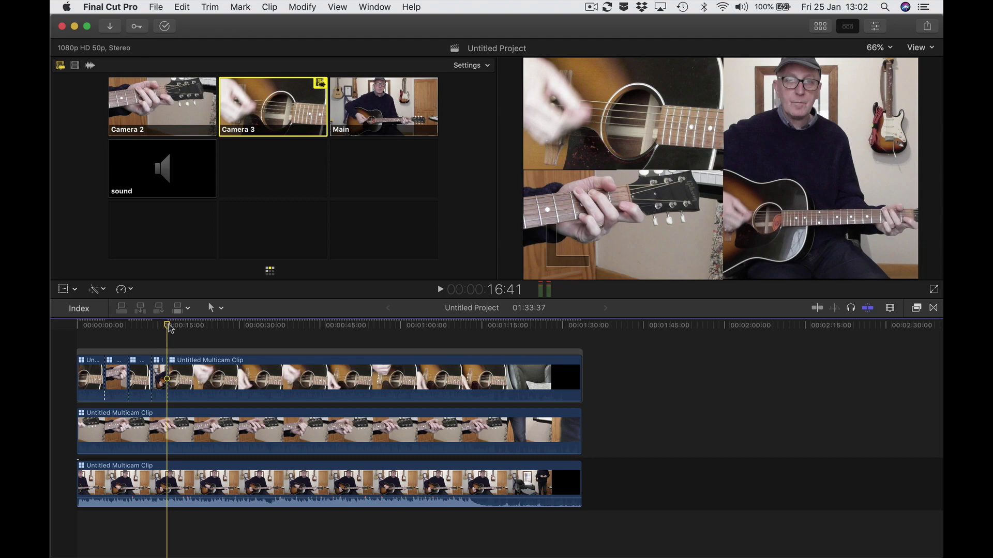
drag(169, 327, 405, 324)
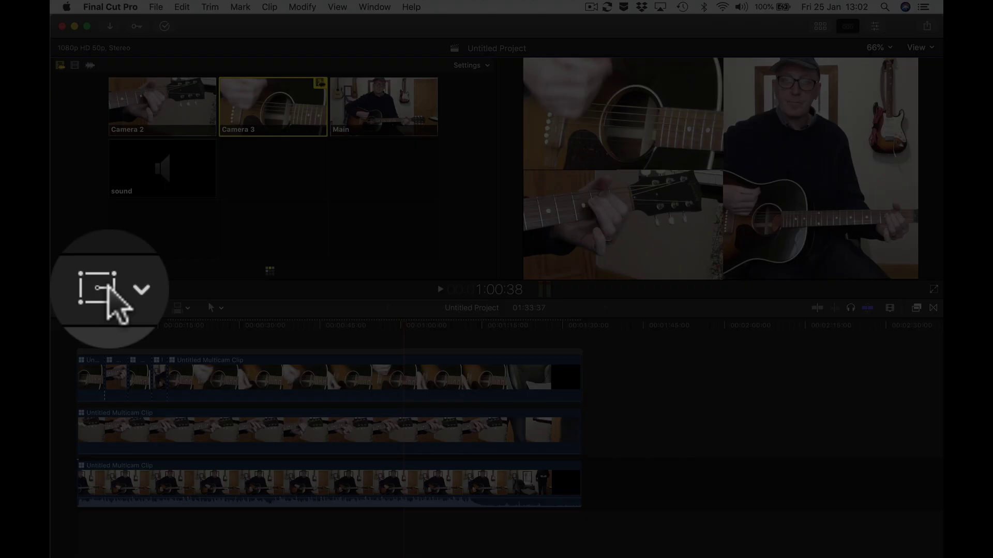
Reset the Camera 3 section's transform to full frame and play from about 53 seconds.
click(63, 289)
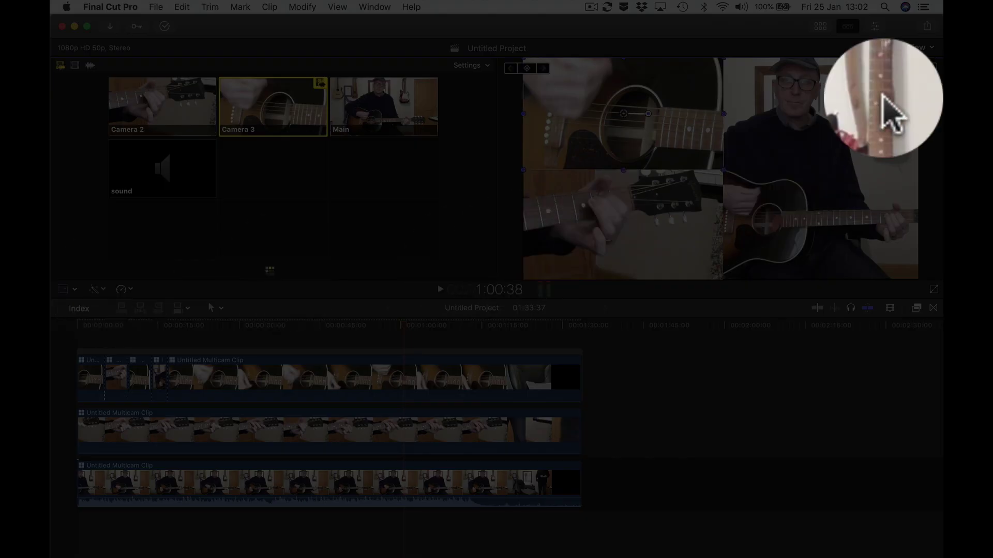
click(885, 68)
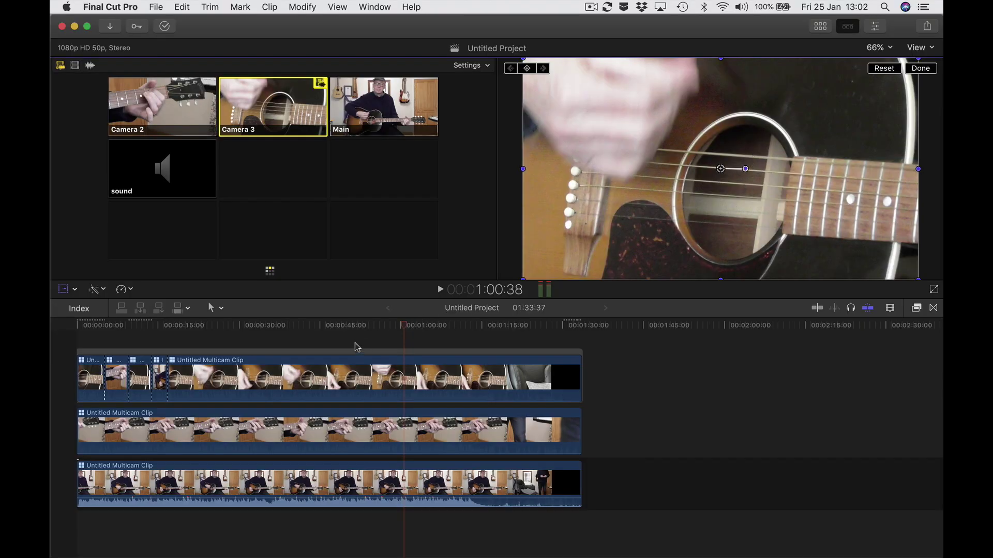
click(363, 326)
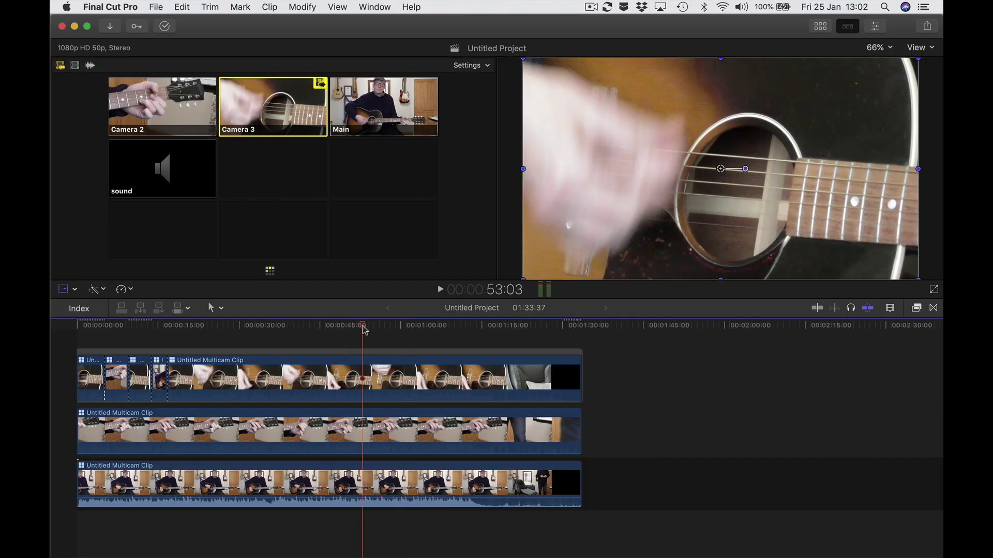
key(space)
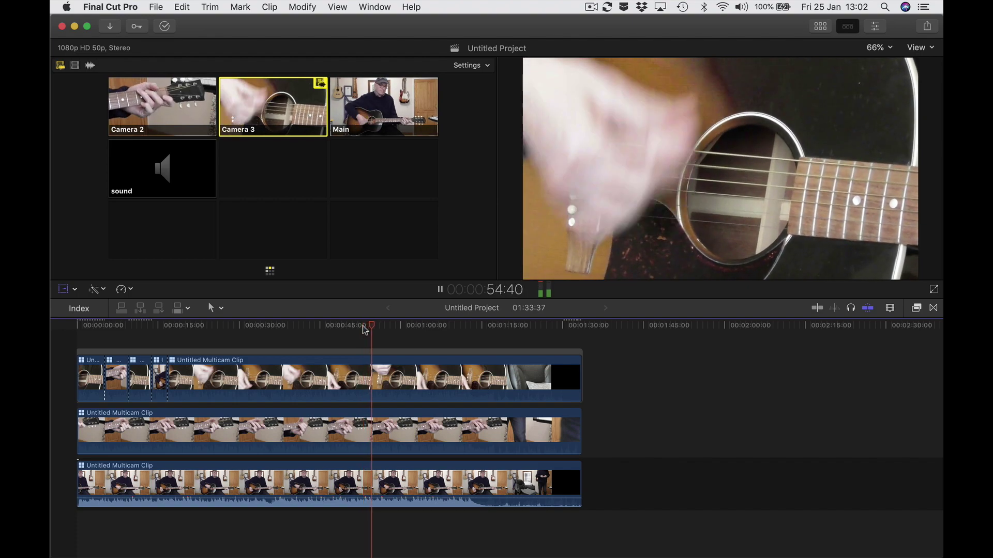
key(space)
Play back from about 11 seconds, cutting to angles 3 and 2 with number keys, then return to 10 seconds.
click(138, 326)
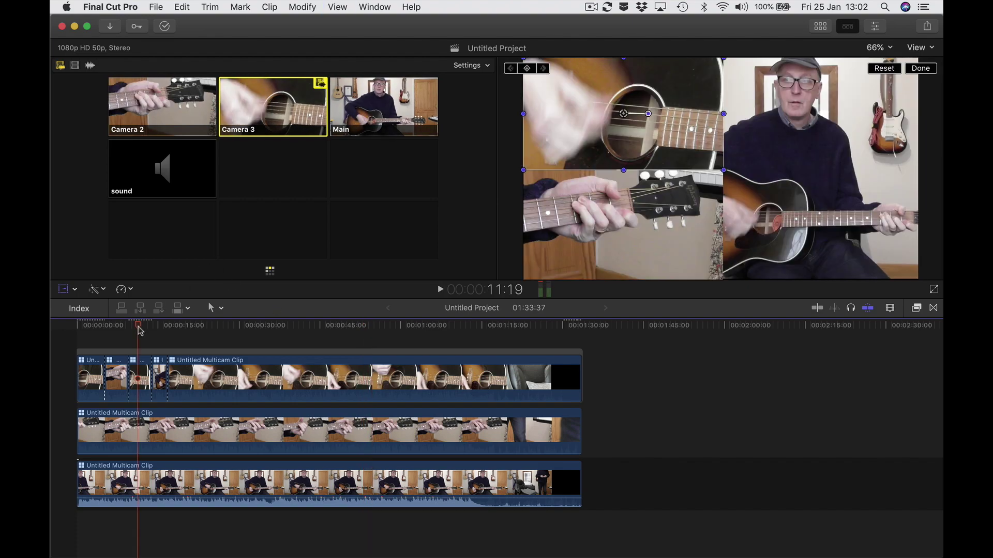
key(space)
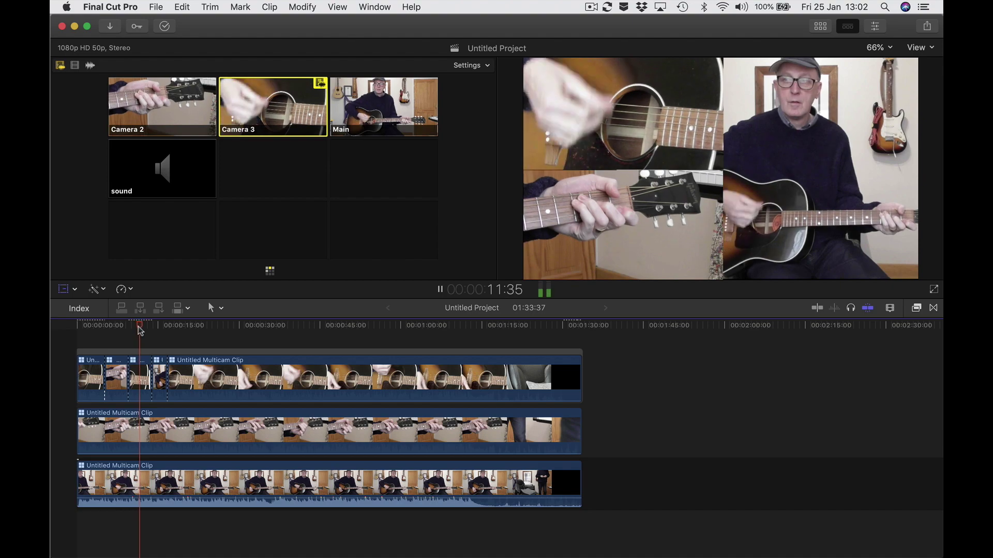
key(space)
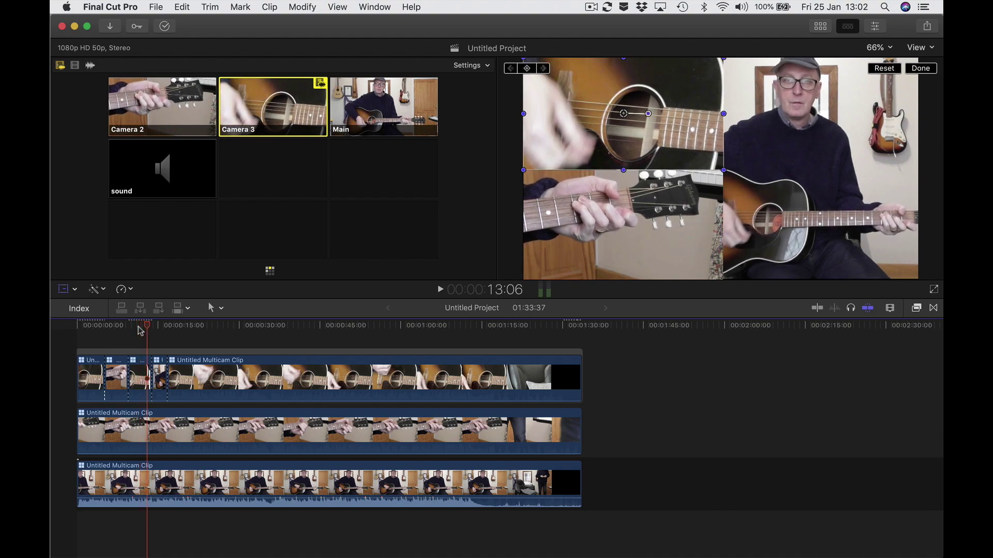
key(space)
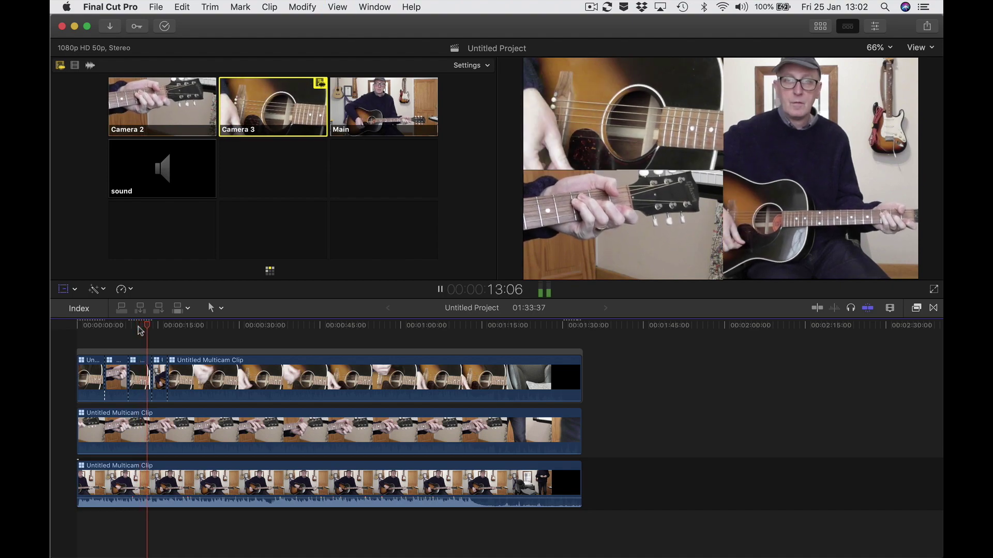
key(3)
key(space)
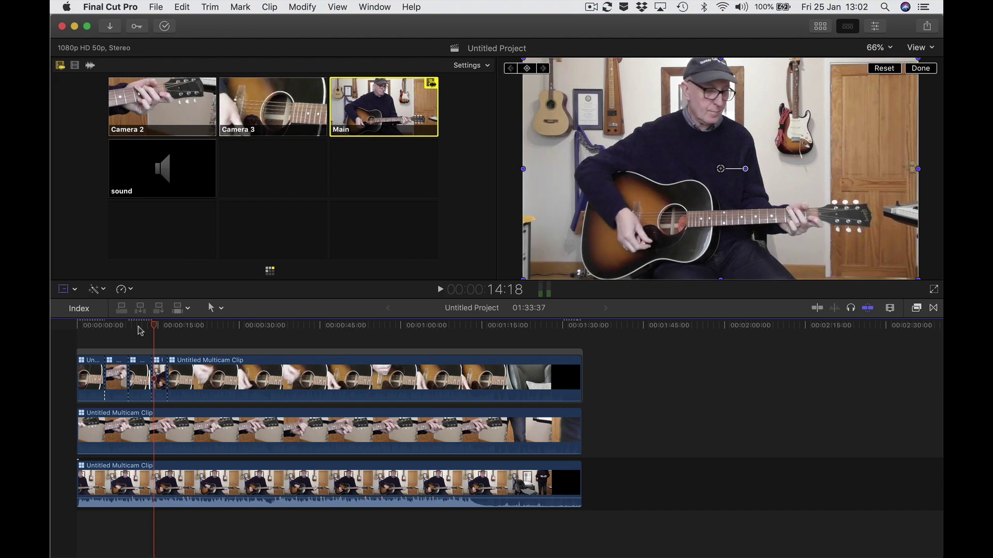
key(space)
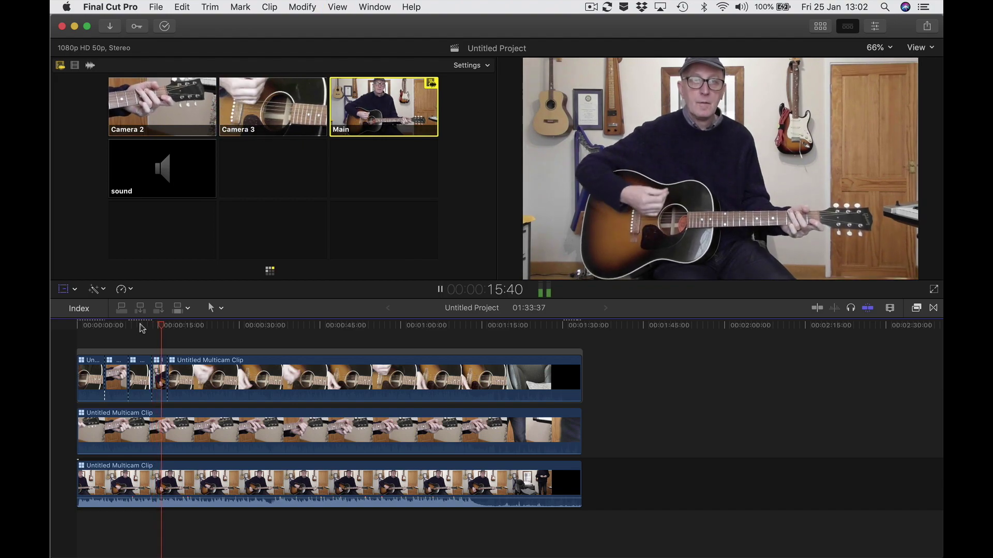
key(2)
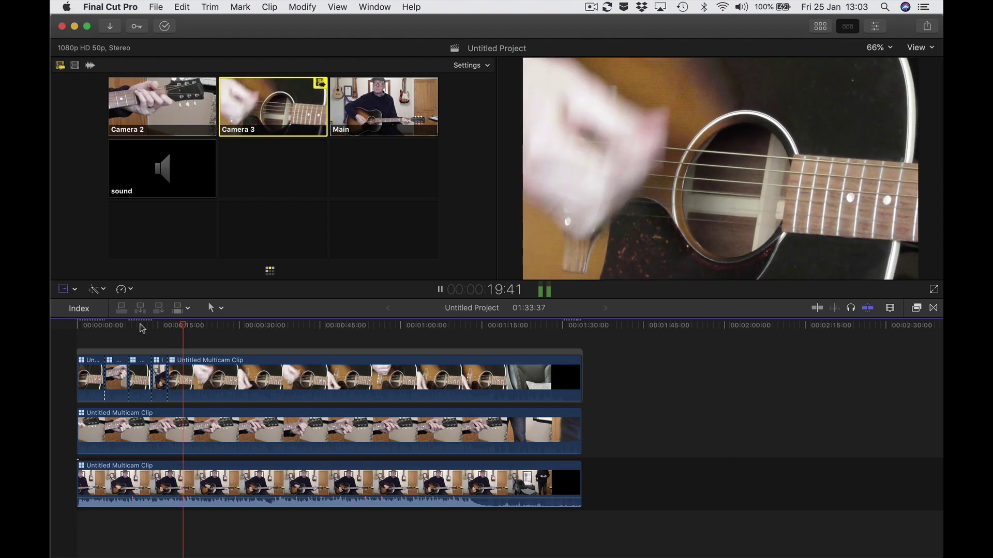
key(space)
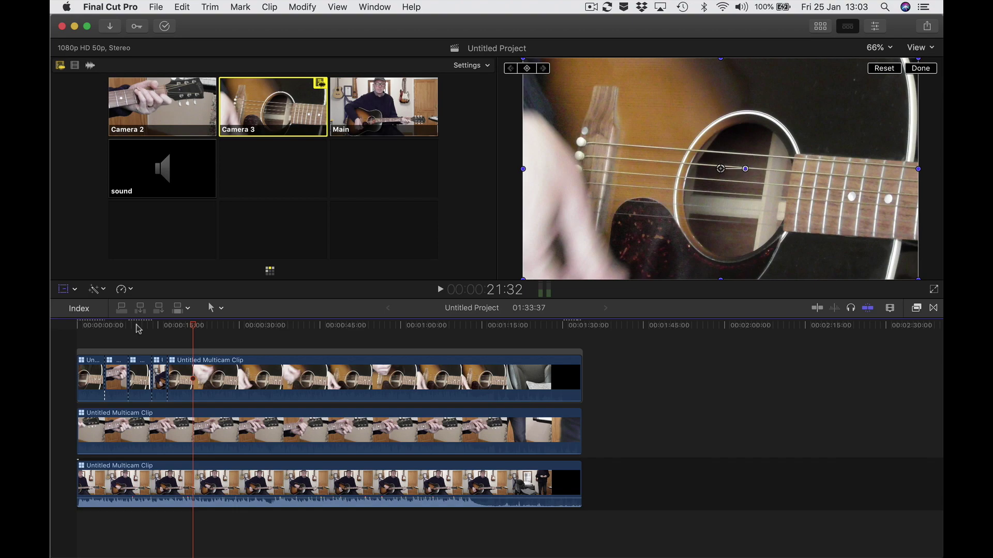
click(136, 327)
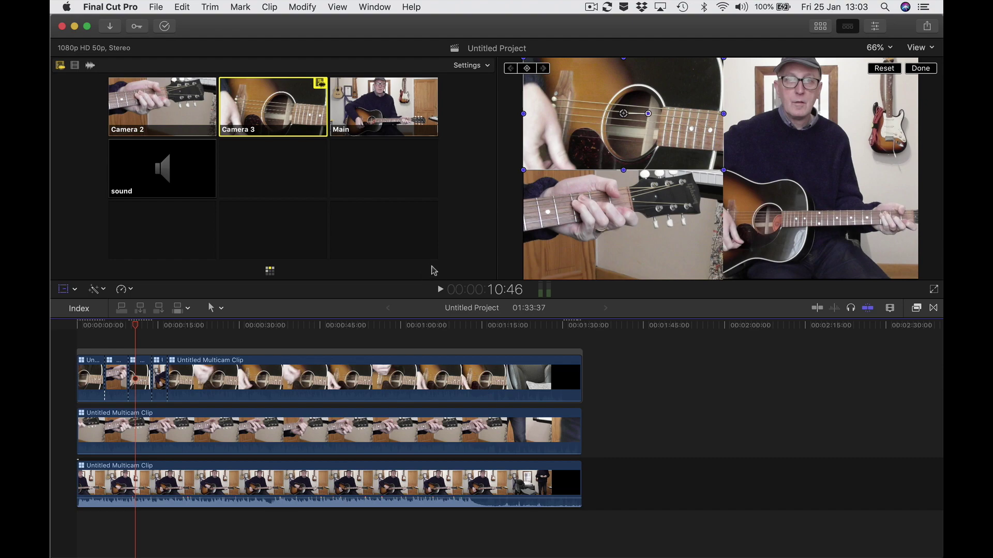
click(359, 339)
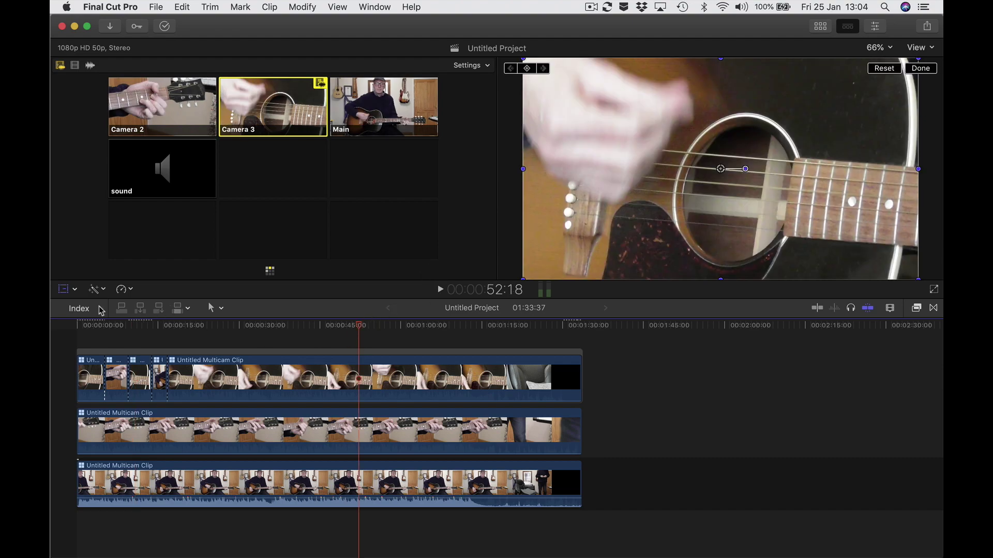
click(104, 324)
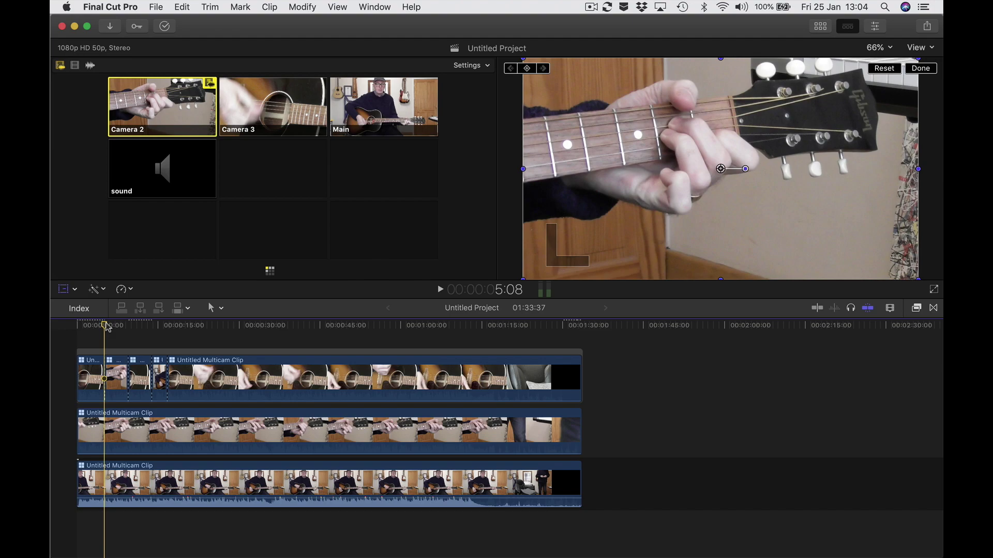